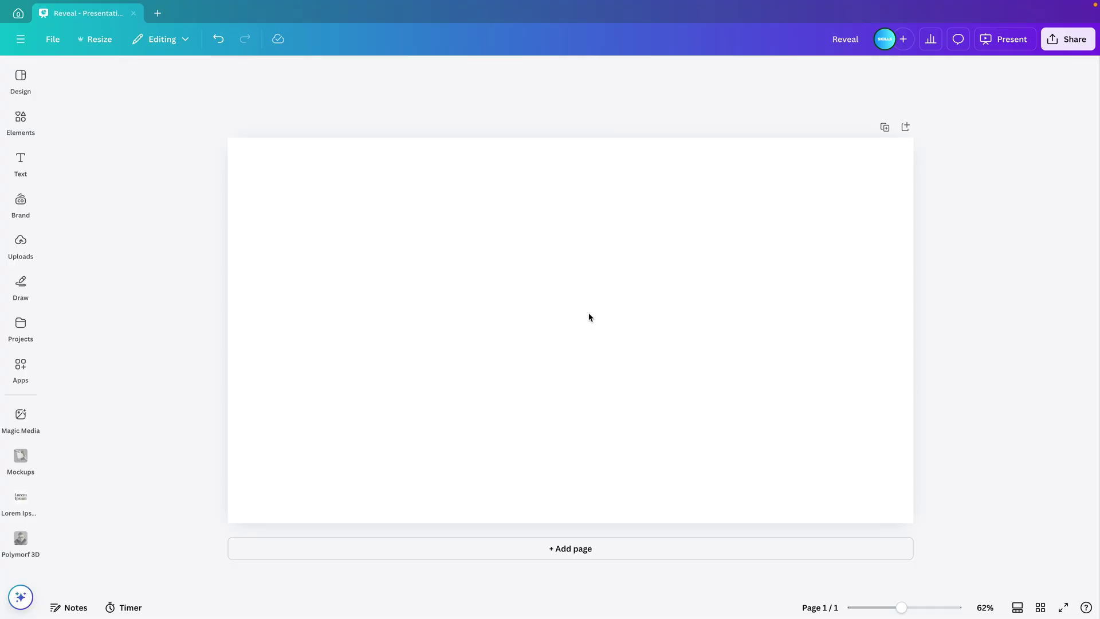
Search Elements photos for 'paper' and drag a white paper texture across the whole slide.
{"action": "left_click", "coordinate": [594, 257]}
{"action": "left_click", "coordinate": [20, 122]}
{"action": "left_click", "coordinate": [88, 76]}
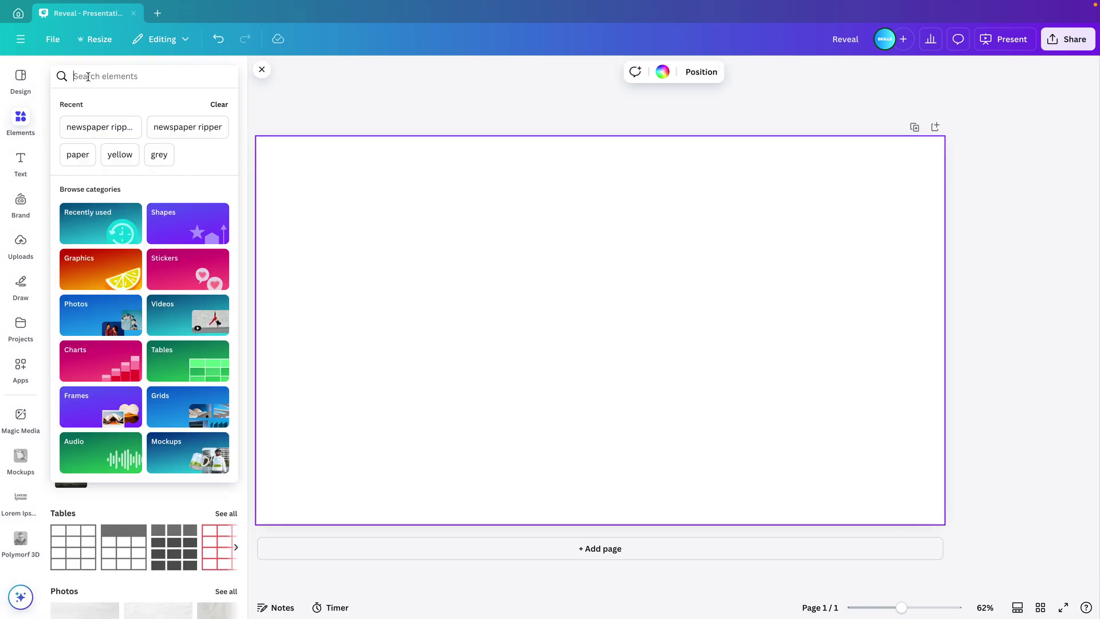
{"action": "type", "text": "paper"}
{"action": "key", "text": "Return"}
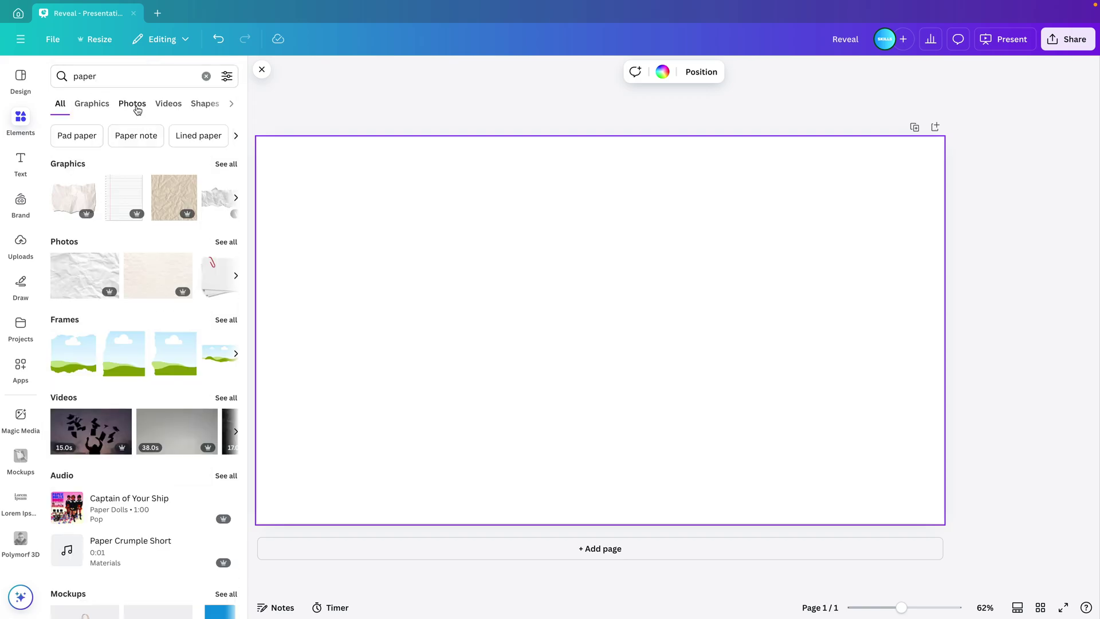
{"action": "left_click", "coordinate": [137, 107]}
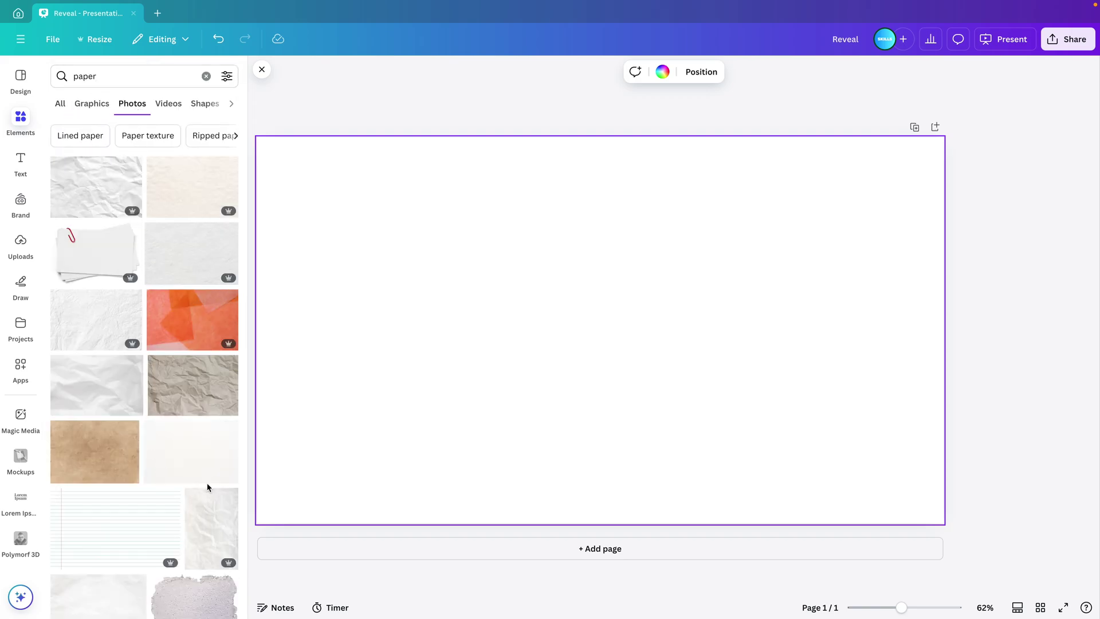
{"action": "left_click_drag", "start_coordinate": [188, 247], "coordinate": [386, 258]}
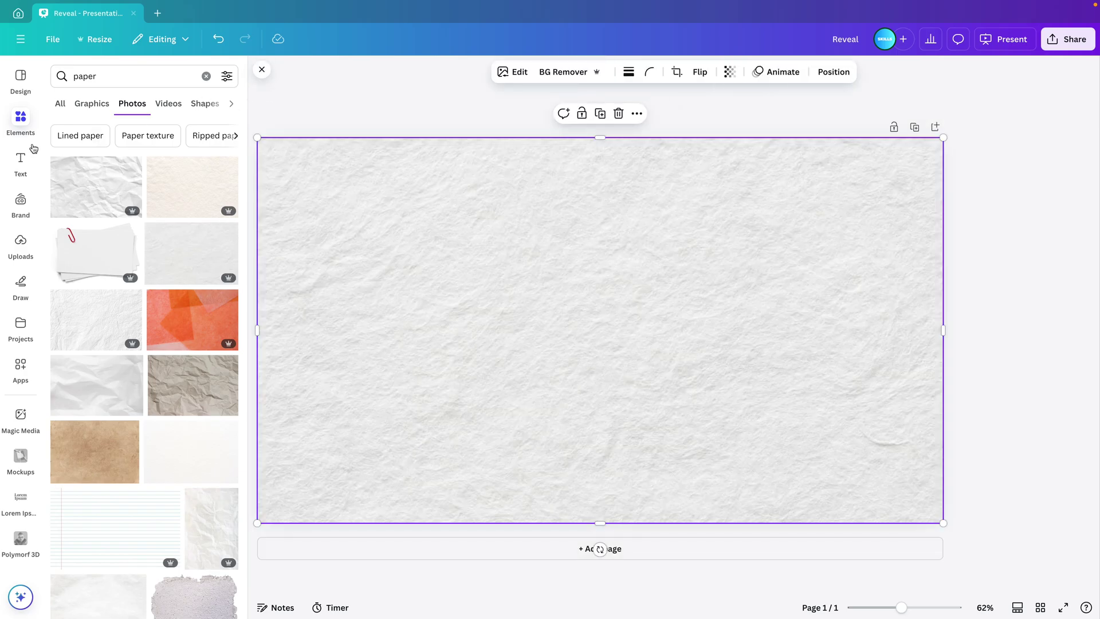
Add the blue 'We're Hiring!' text combination and ungroup it into separate text boxes.
{"action": "left_click", "coordinate": [21, 163]}
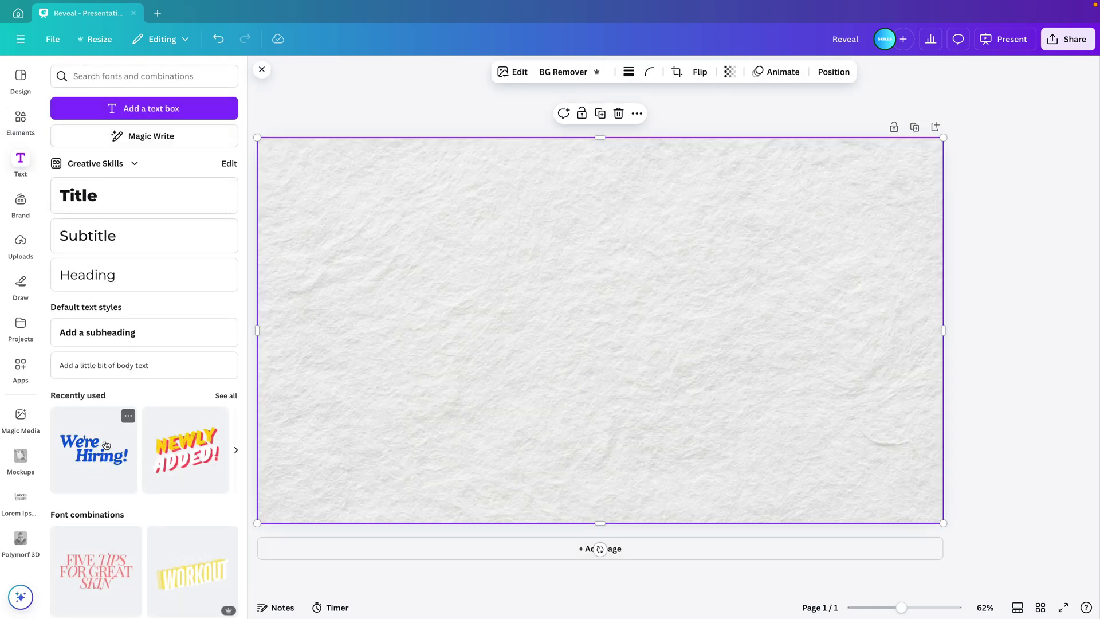
{"action": "scroll", "coordinate": [106, 444], "scroll_direction": "down", "scroll_amount": 2}
{"action": "left_click", "coordinate": [96, 346]}
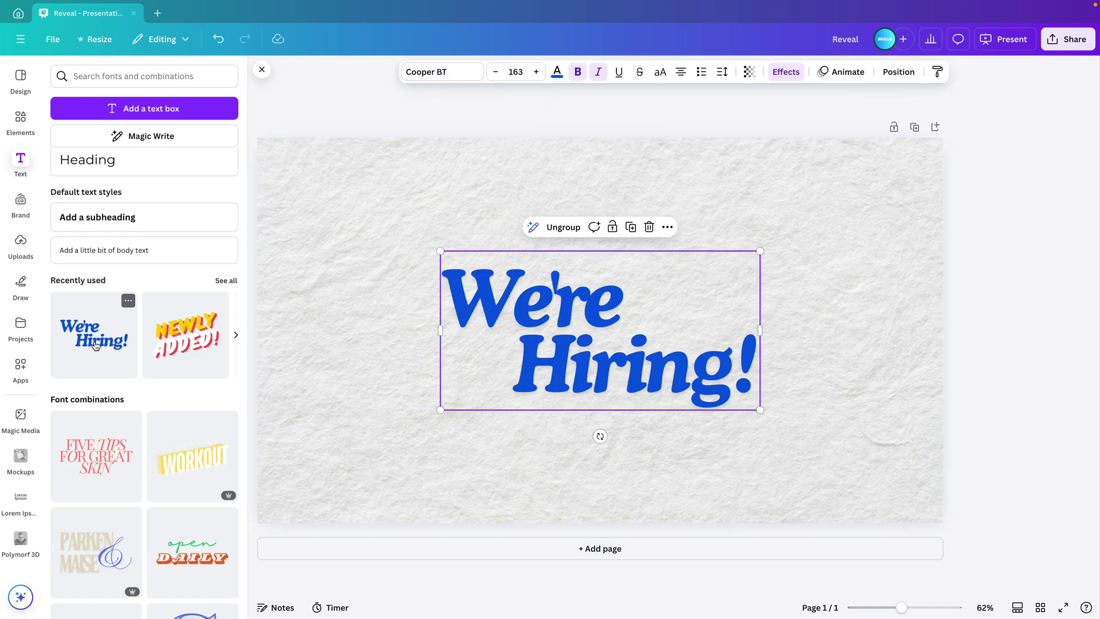
{"action": "left_click", "coordinate": [561, 229]}
Retype the two lines as 'Reveal' and 'Effect!' and select both text boxes.
{"action": "left_click", "coordinate": [506, 294]}
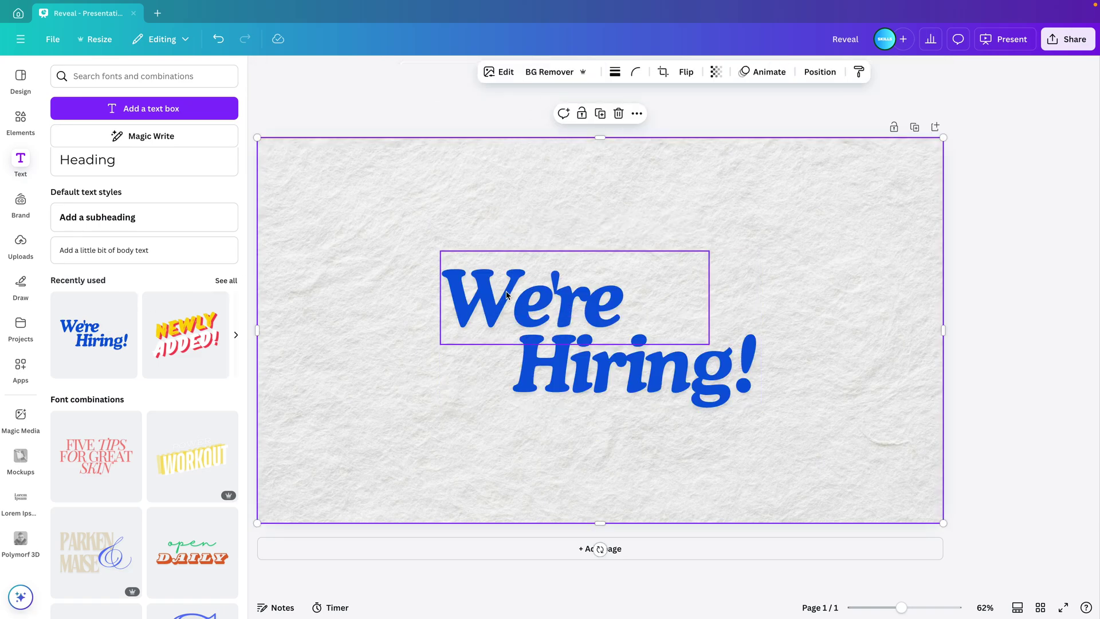
{"action": "double_click", "coordinate": [506, 294]}
{"action": "type", "text": "Reveal"}
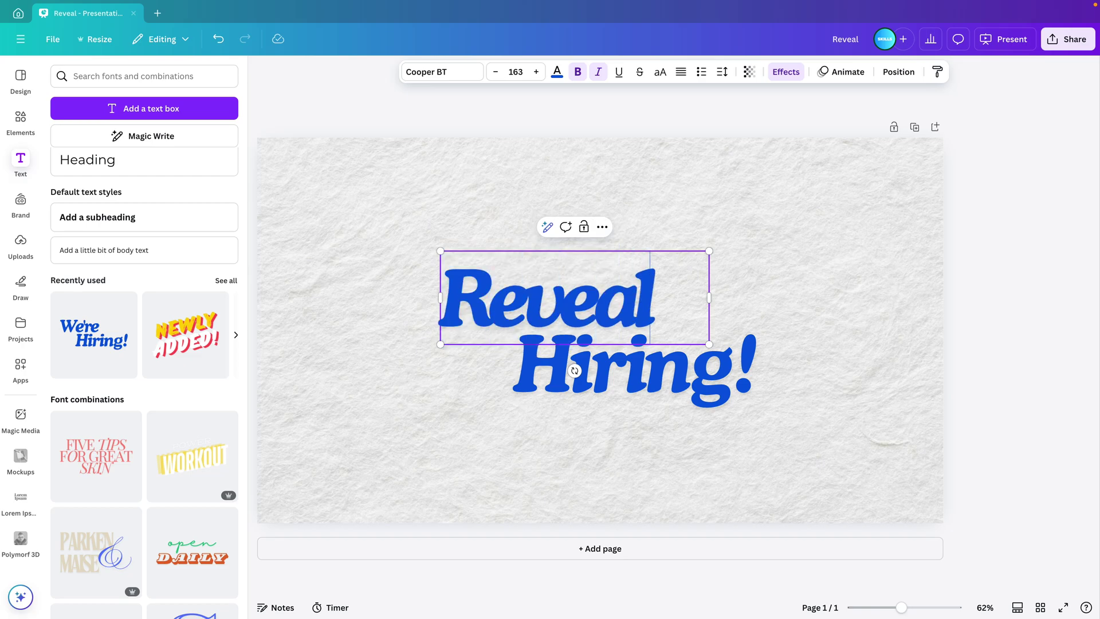
{"action": "left_click", "coordinate": [653, 381]}
{"action": "double_click", "coordinate": [653, 380]}
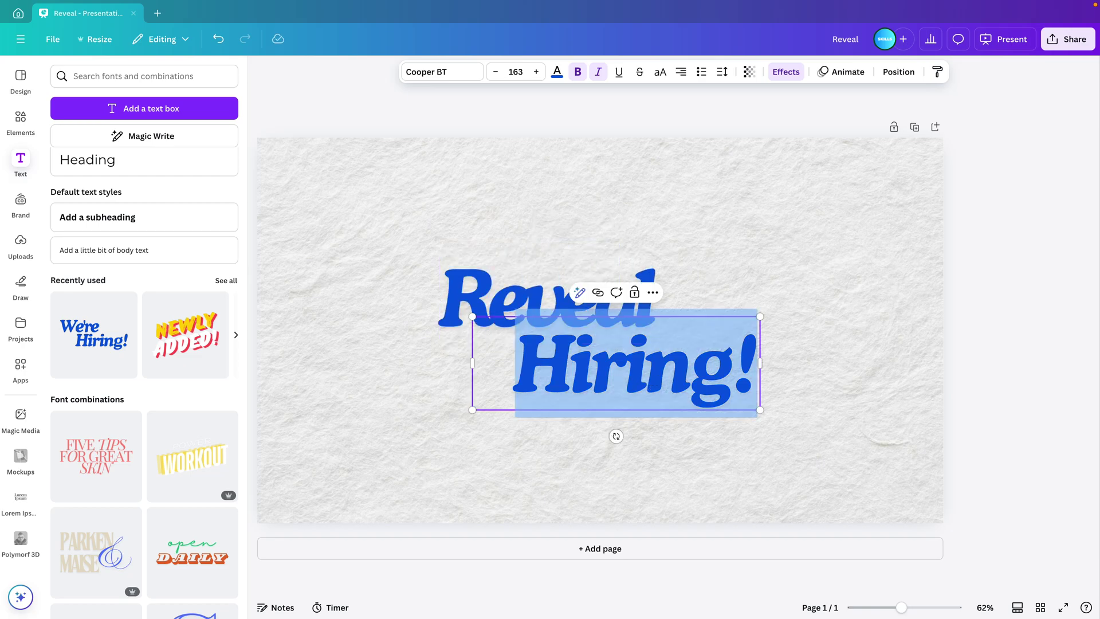
{"action": "type", "text": "Effect!"}
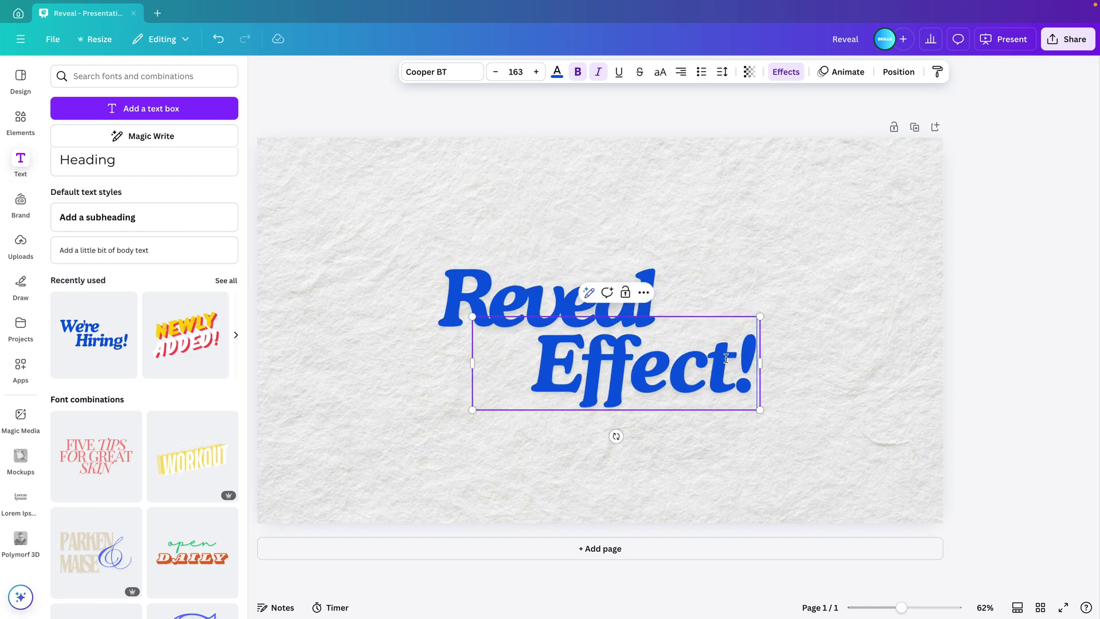
{"action": "left_click", "coordinate": [543, 287], "text": "shift"}
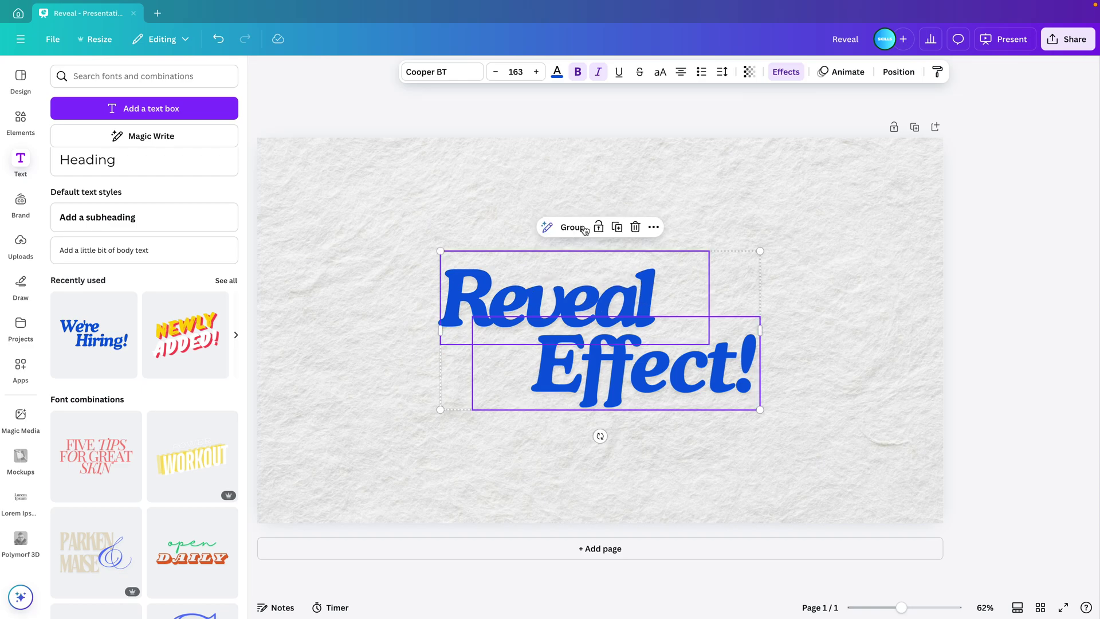
Make both heading lines black and shrink them to font size 130.
{"action": "left_click", "coordinate": [557, 71]}
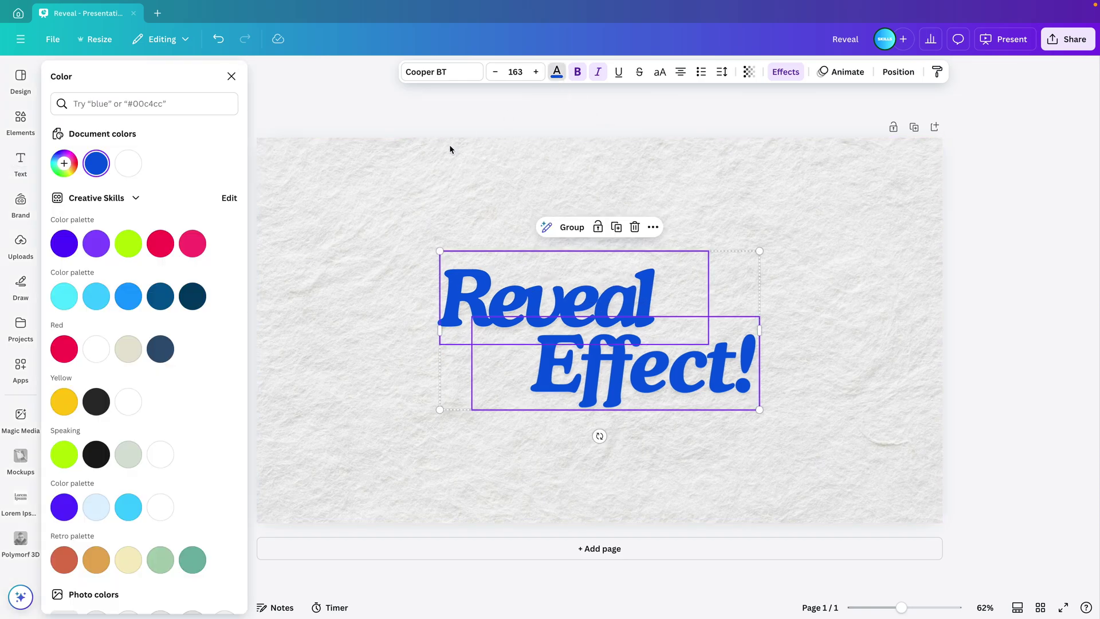
{"action": "left_click", "coordinate": [97, 404]}
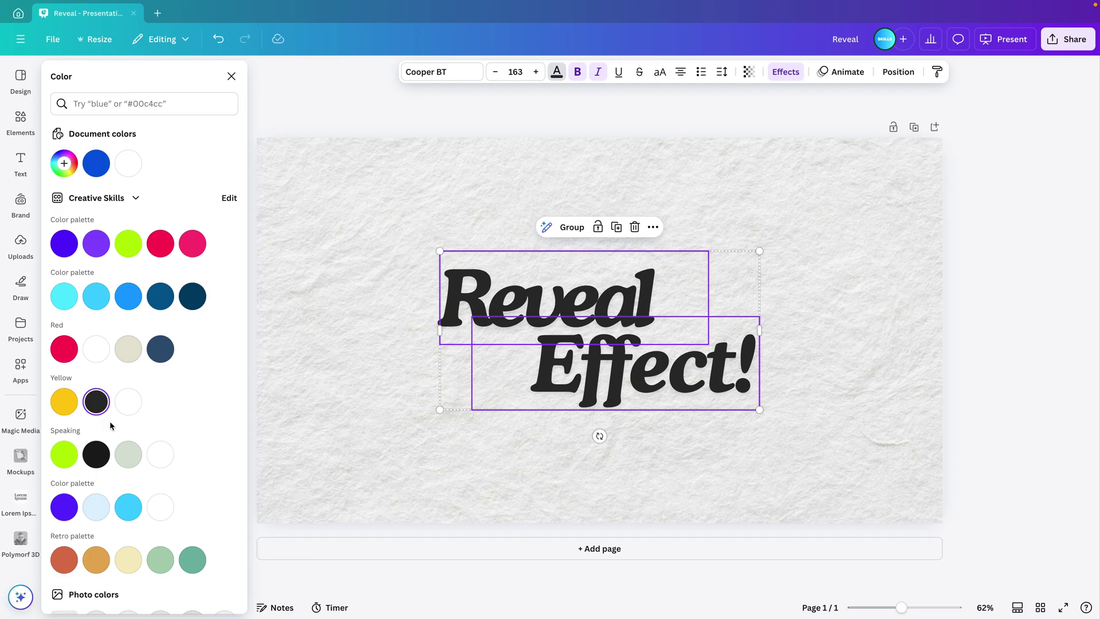
{"action": "left_click_drag", "start_coordinate": [759, 410], "coordinate": [726, 394]}
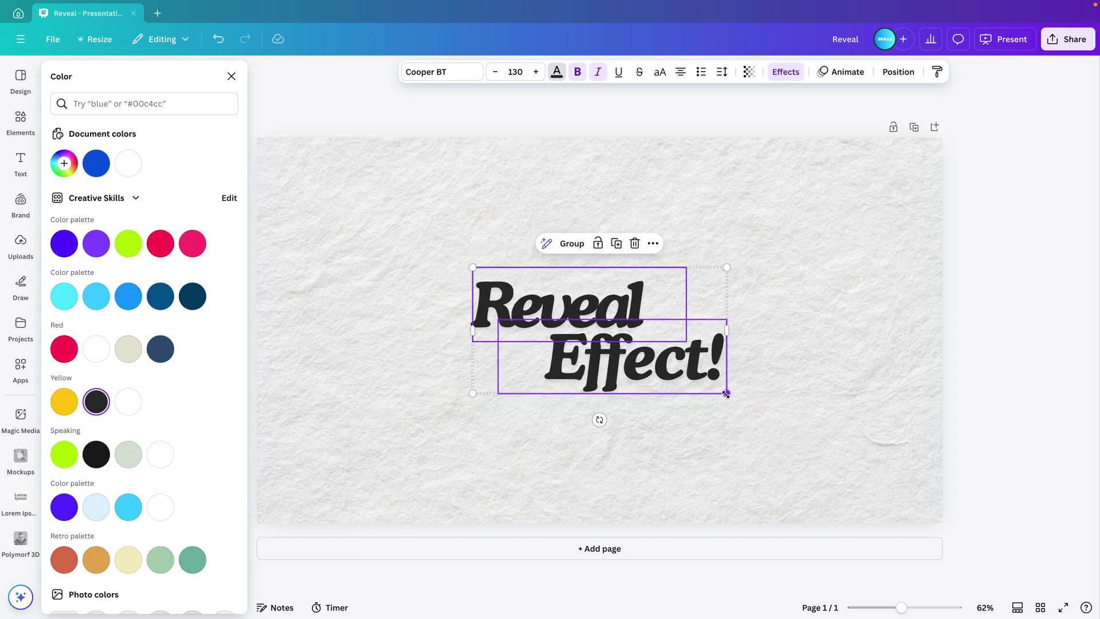
{"action": "left_click", "coordinate": [1015, 291]}
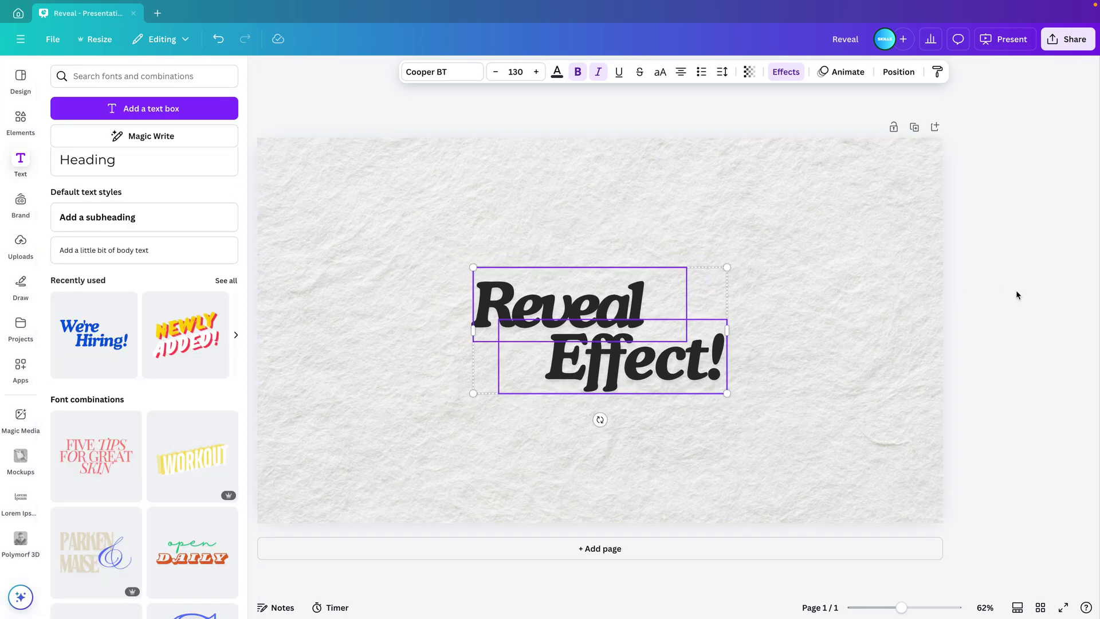
Search the Elements library for 'newspaper ripped' and show graphic results.
{"action": "left_click", "coordinate": [20, 123]}
{"action": "double_click", "coordinate": [104, 76]}
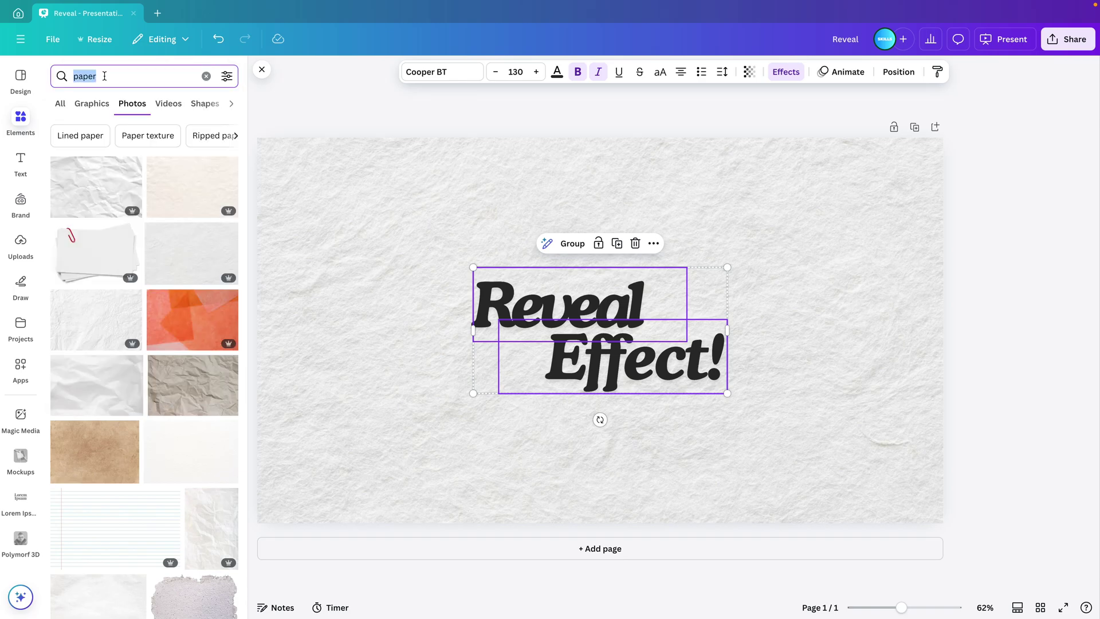
{"action": "type", "text": "newspaper"}
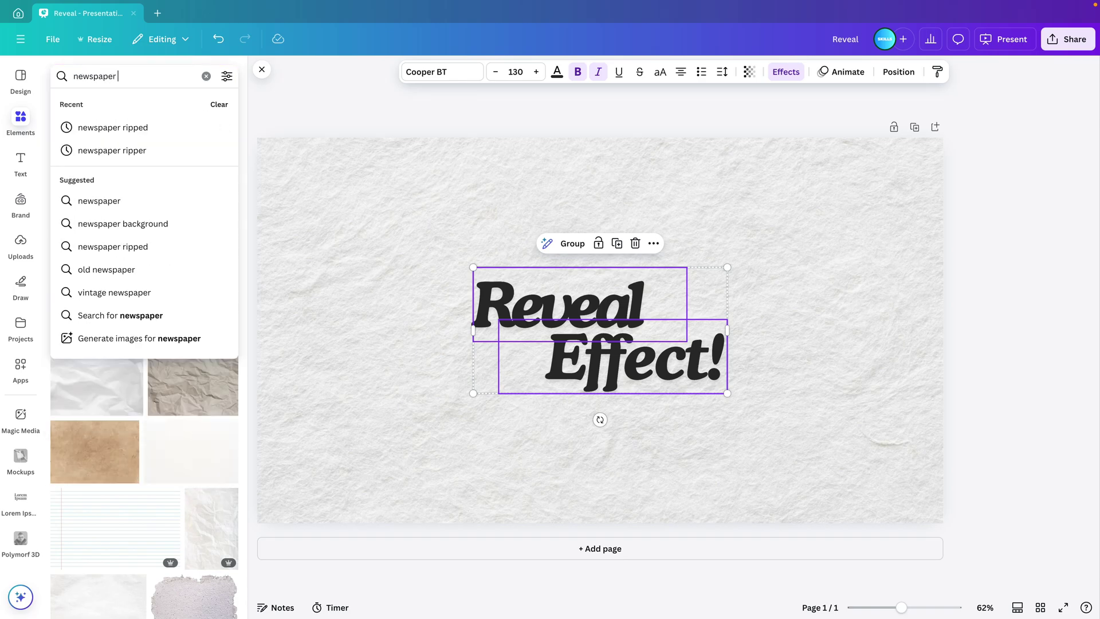
{"action": "type", "text": " ripped"}
{"action": "key", "text": "Return"}
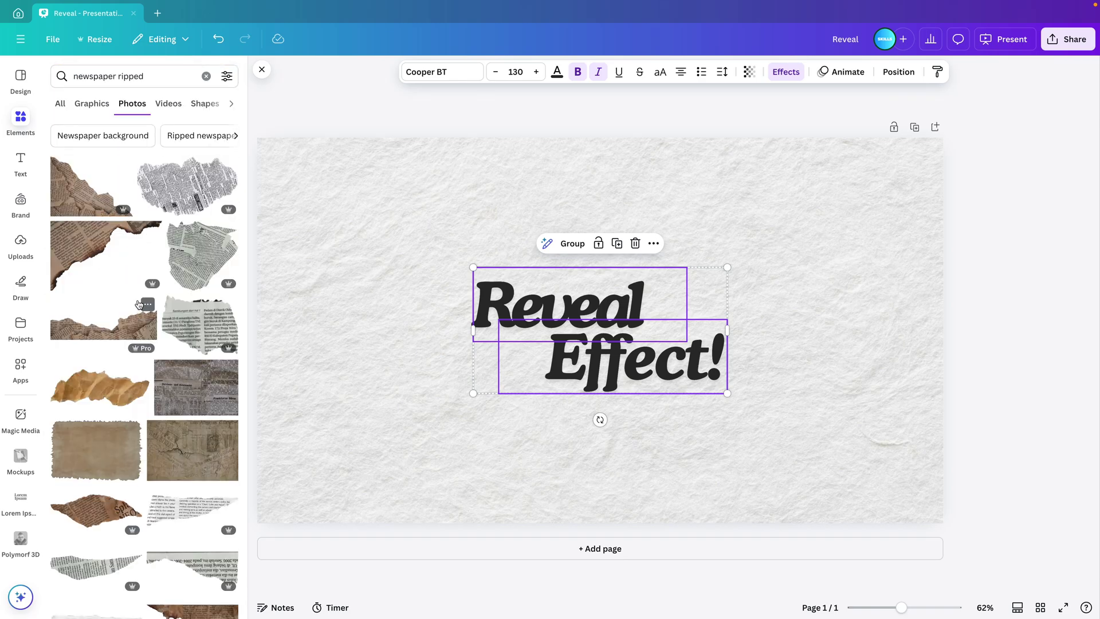
{"action": "left_click", "coordinate": [87, 106]}
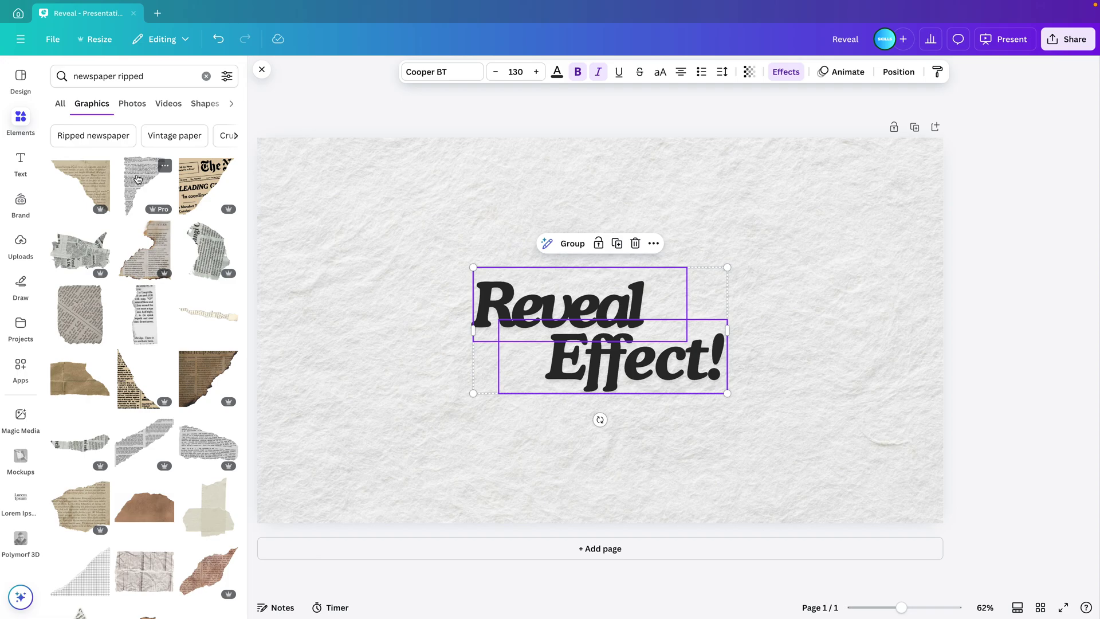
Add several torn newspaper scraps to the slide, including beige, pink, grey and large pieces.
{"action": "left_click", "coordinate": [152, 206]}
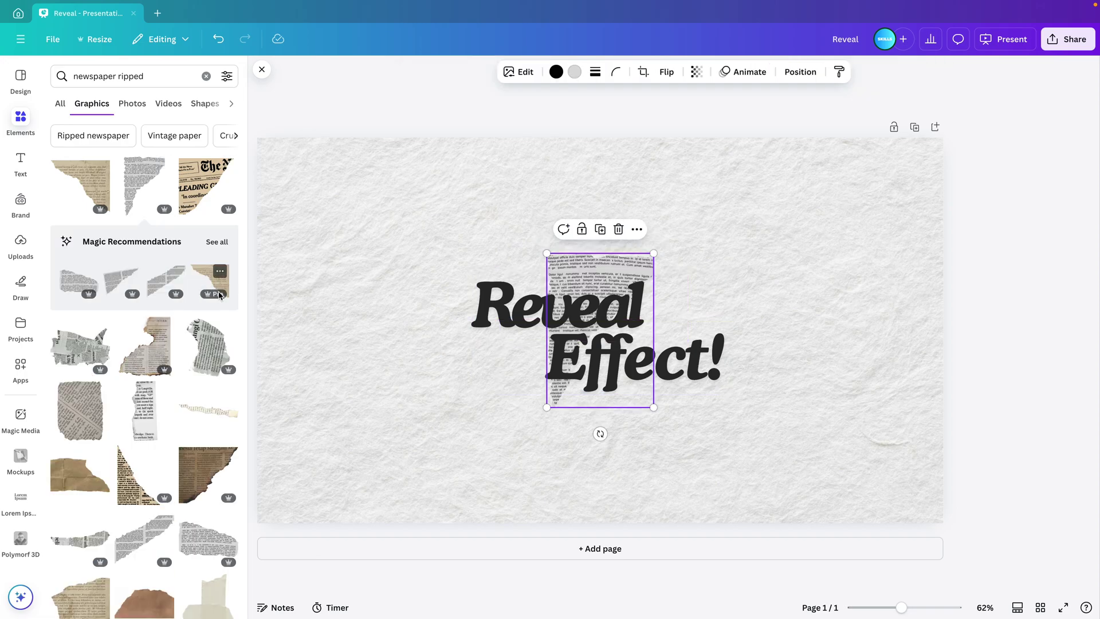
{"action": "left_click", "coordinate": [212, 354]}
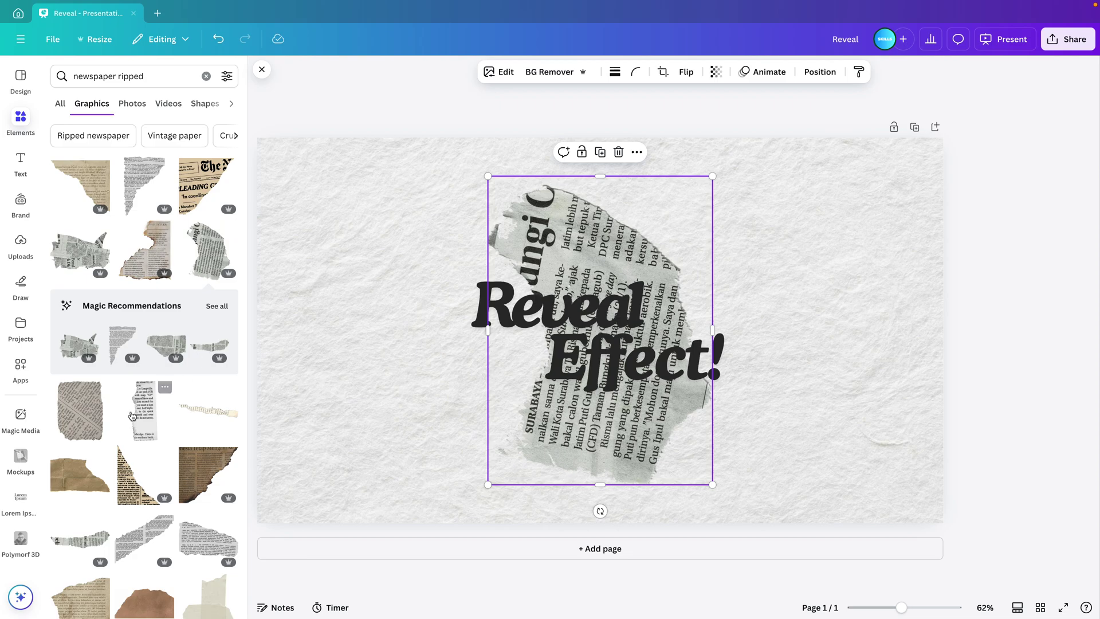
{"action": "left_click", "coordinate": [84, 415]}
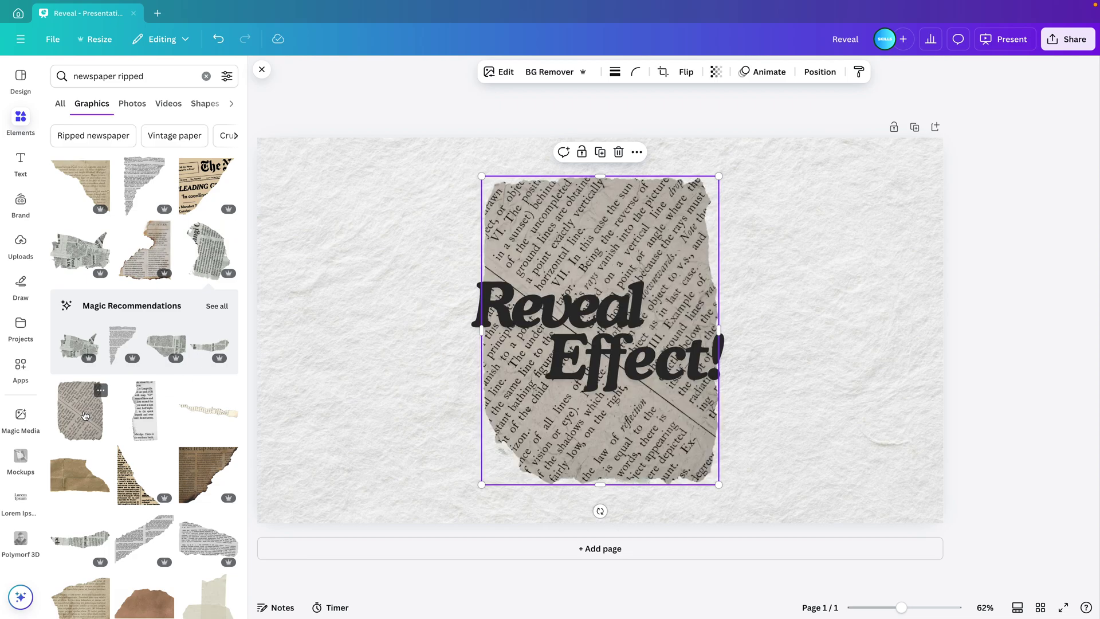
{"action": "left_click", "coordinate": [81, 596]}
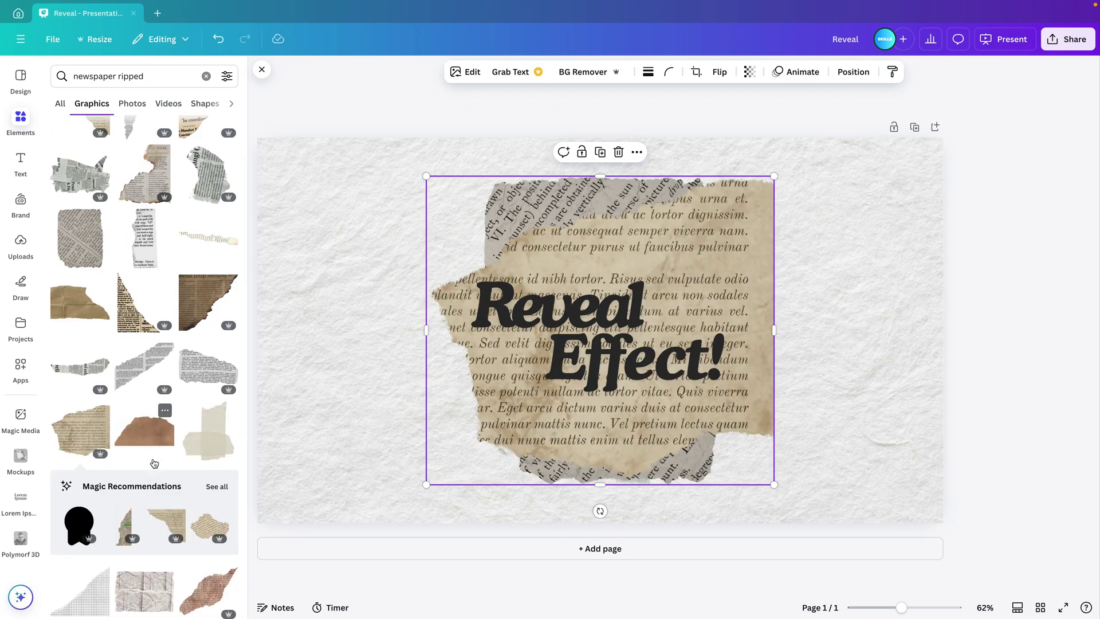
{"action": "scroll", "coordinate": [153, 471], "scroll_direction": "down", "scroll_amount": 3}
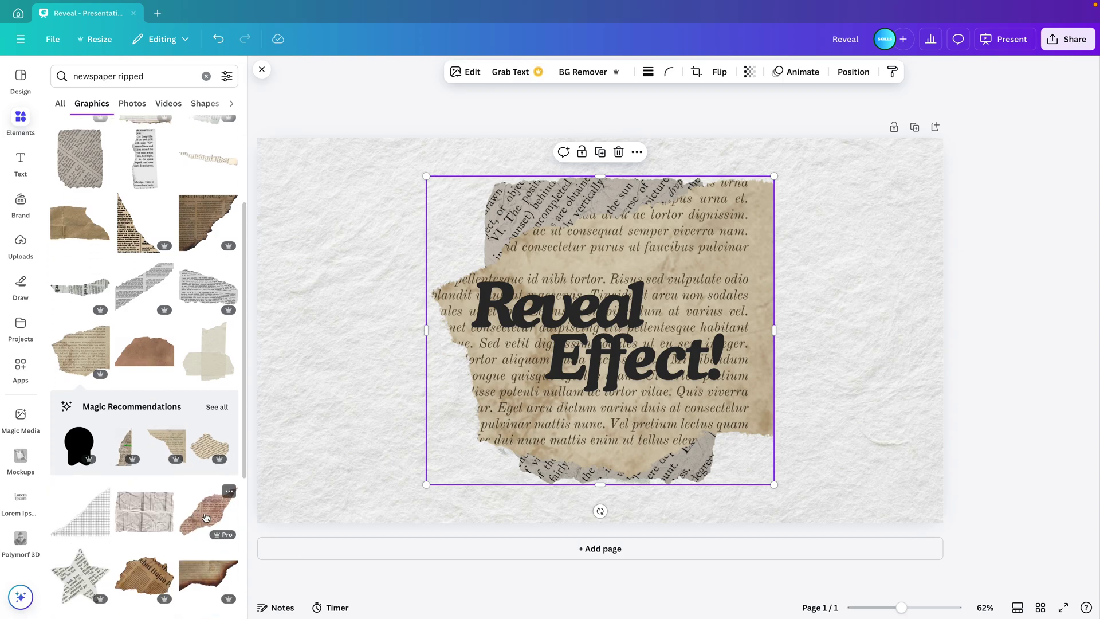
{"action": "left_click", "coordinate": [205, 517]}
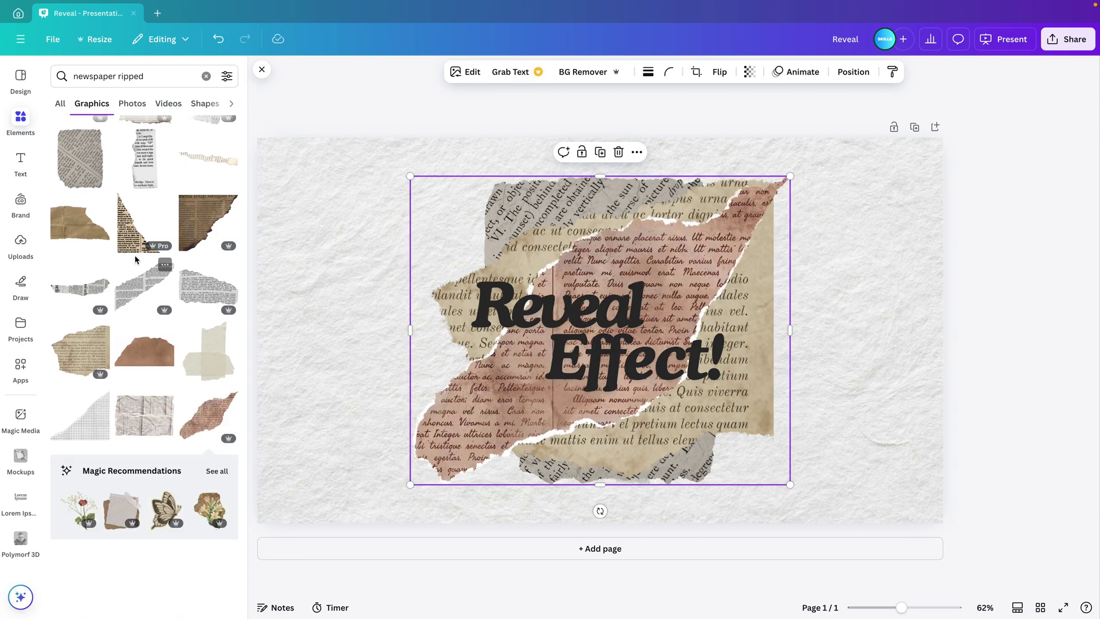
{"action": "left_click", "coordinate": [207, 286]}
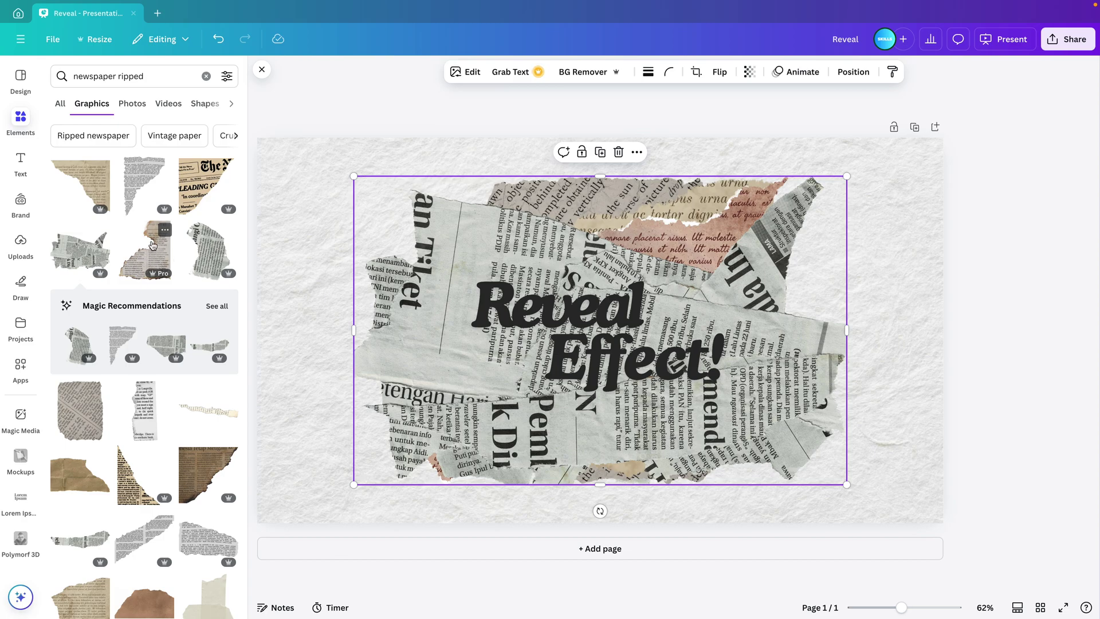
{"action": "left_click", "coordinate": [159, 348]}
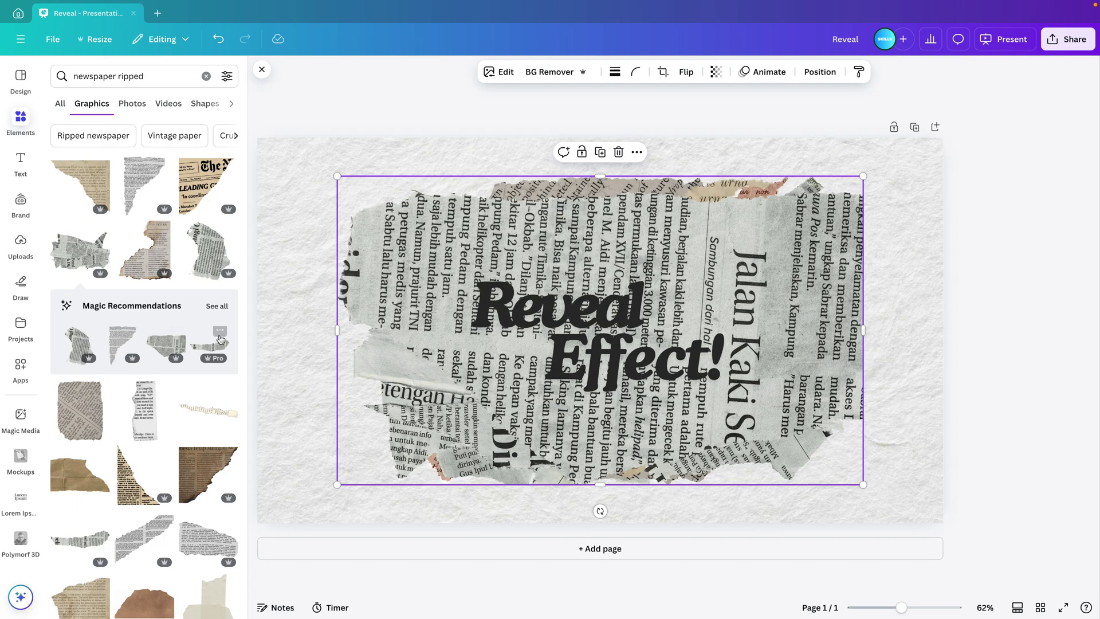
From the recommended graphics, add a small torn scrap and the beige torn-paper element.
{"action": "left_click", "coordinate": [215, 307]}
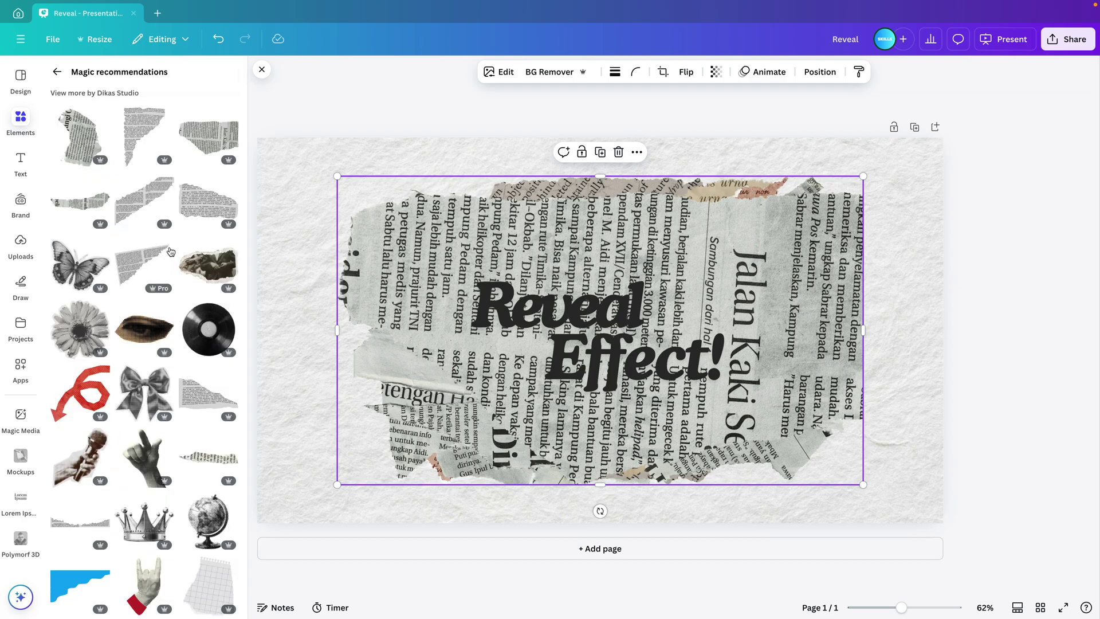
{"action": "left_click", "coordinate": [196, 394]}
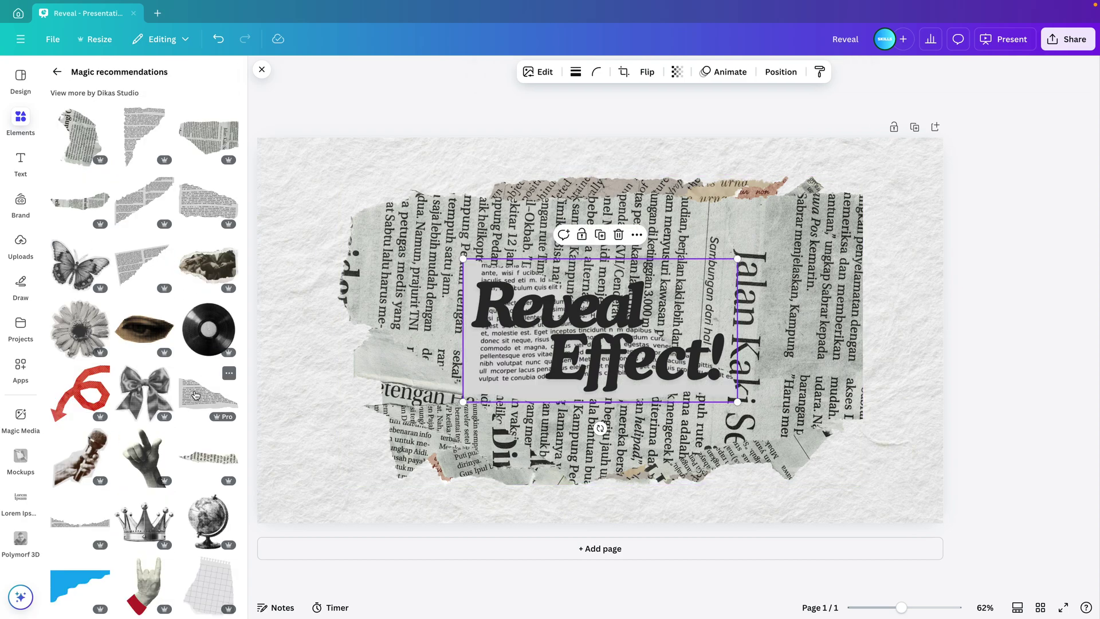
{"action": "scroll", "coordinate": [195, 394], "scroll_direction": "up", "scroll_amount": 1}
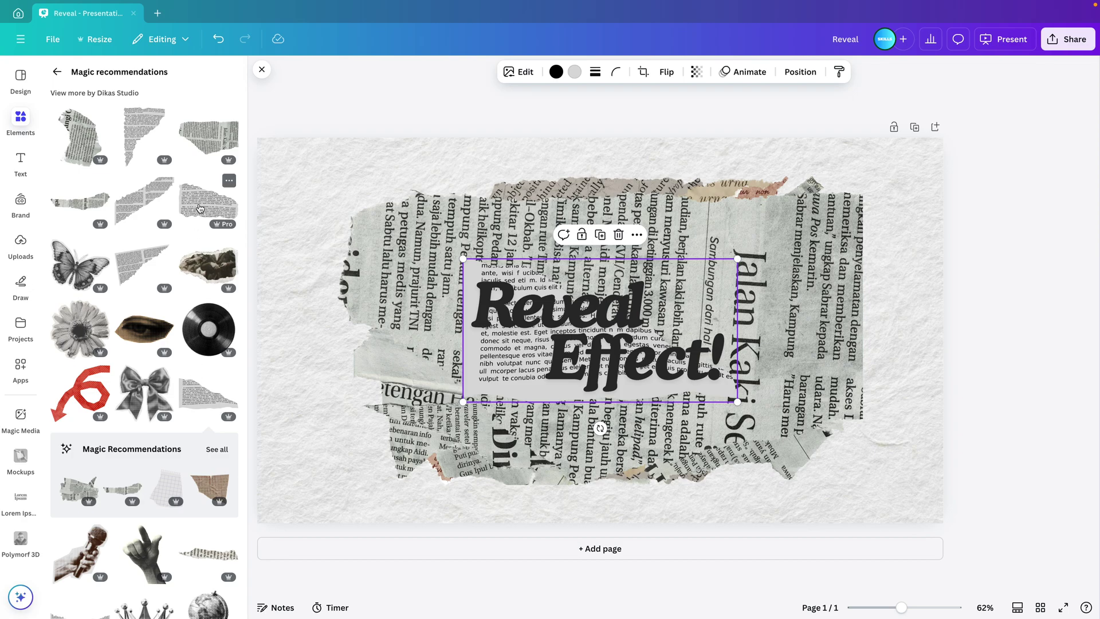
{"action": "left_click", "coordinate": [201, 149]}
{"action": "left_click", "coordinate": [196, 223]}
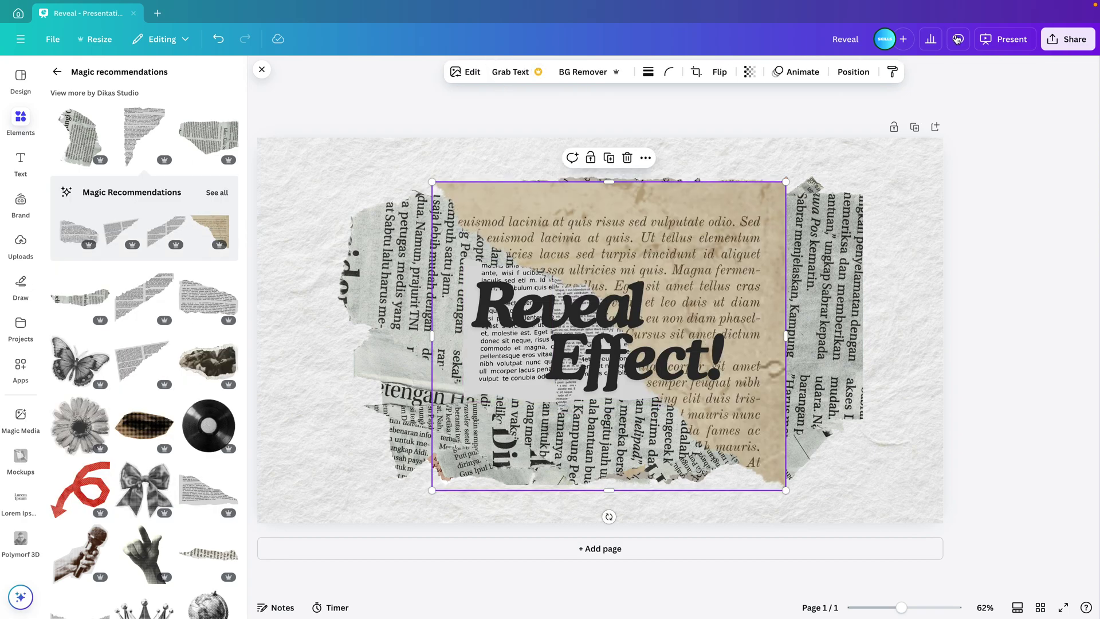
In Layers, move the Effect! and Reveal text below all newspaper scraps, then close the panel.
{"action": "left_click", "coordinate": [858, 72]}
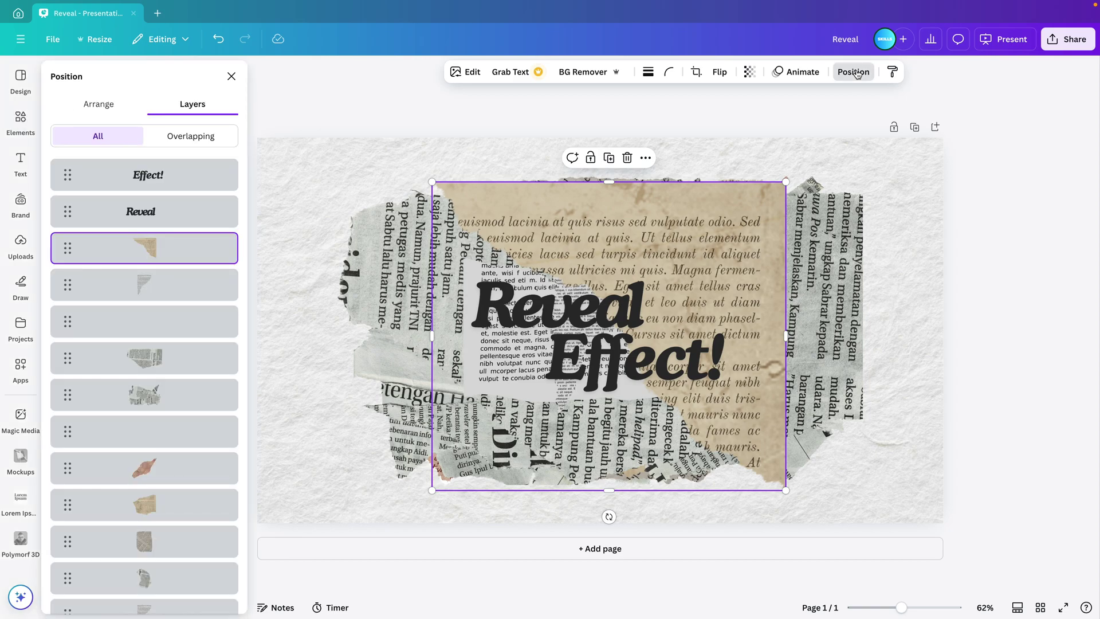
{"action": "left_click", "coordinate": [184, 187]}
{"action": "left_click", "coordinate": [171, 215], "text": "shift"}
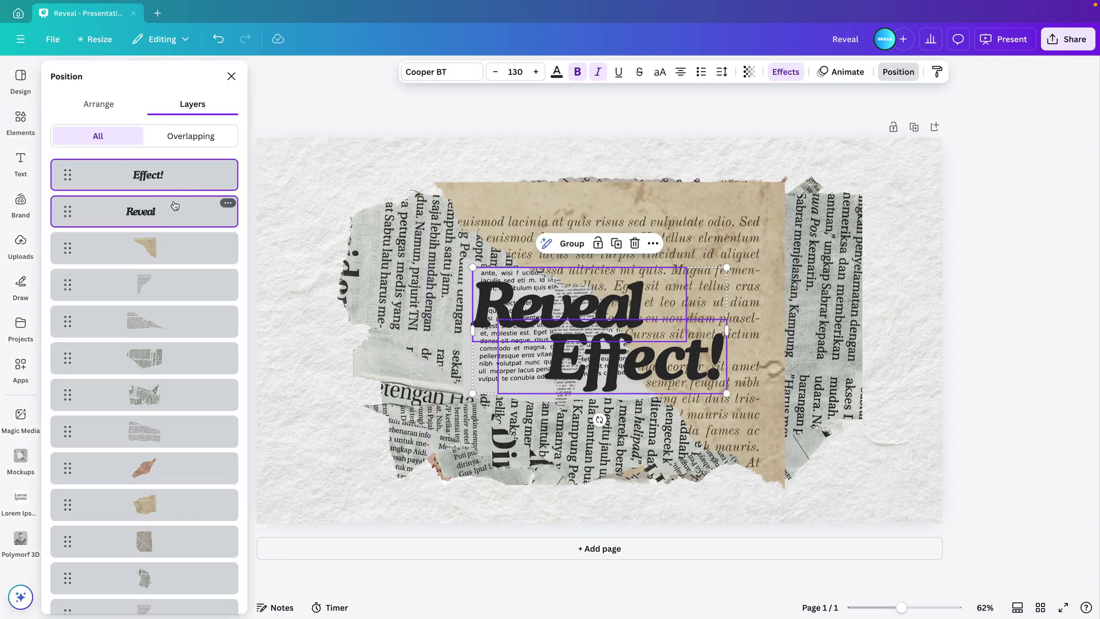
{"action": "left_click_drag", "start_coordinate": [166, 179], "coordinate": [167, 535]}
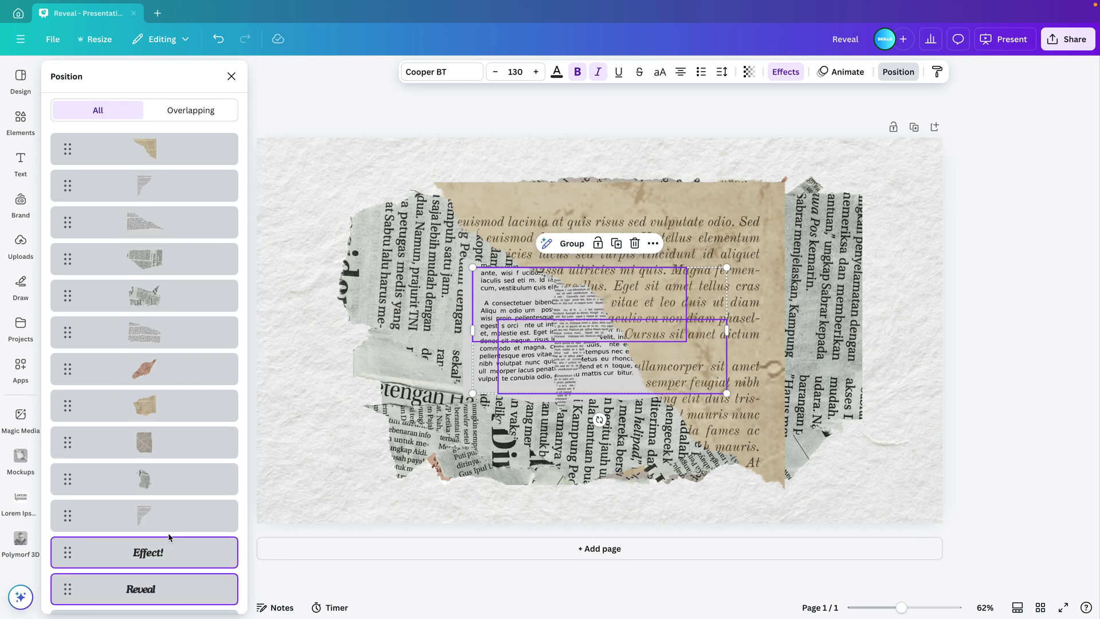
{"action": "scroll", "coordinate": [167, 535], "scroll_direction": "down", "scroll_amount": 1}
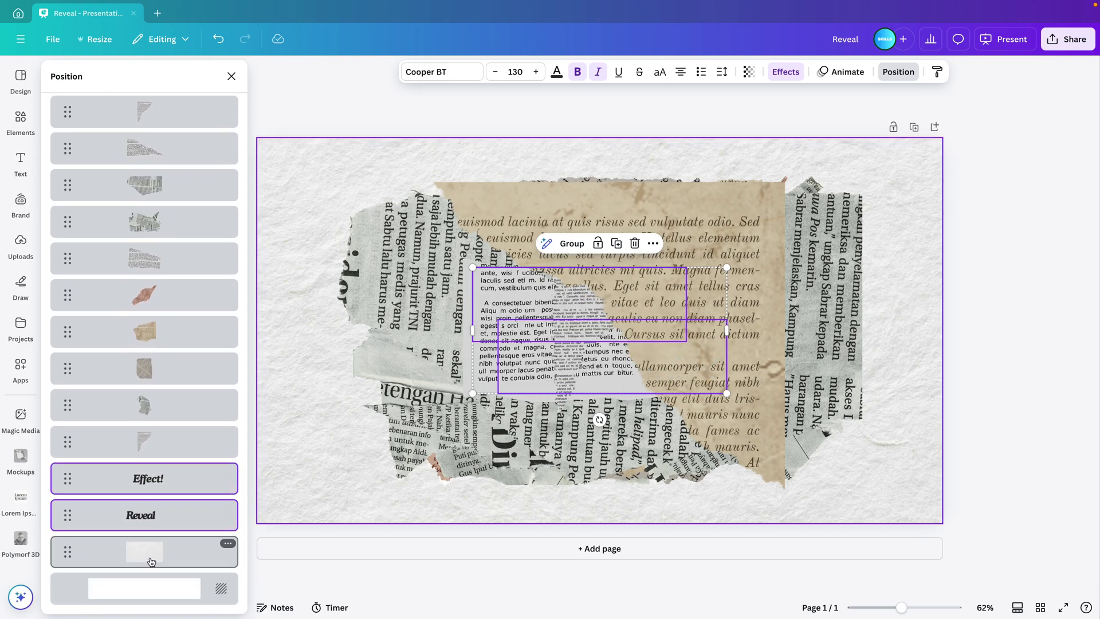
{"action": "left_click", "coordinate": [232, 76]}
{"action": "left_click", "coordinate": [260, 81]}
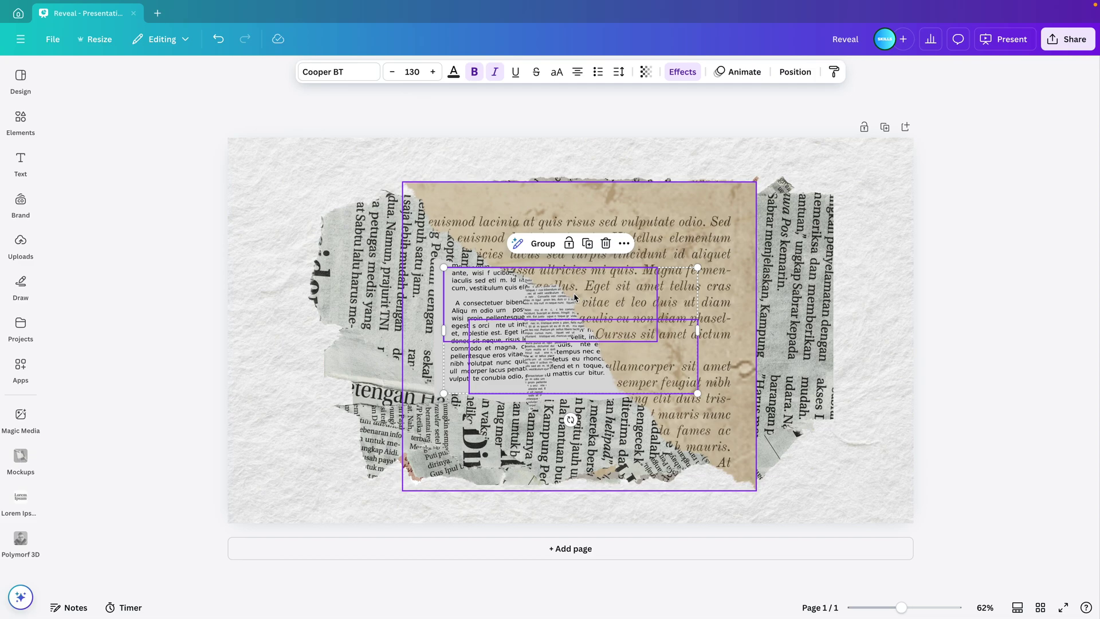
Shrink the beige paper into the top-right corner and enlarge the small text scrap at top-left.
{"action": "left_click", "coordinate": [724, 210]}
{"action": "left_click_drag", "start_coordinate": [724, 209], "coordinate": [903, 151]}
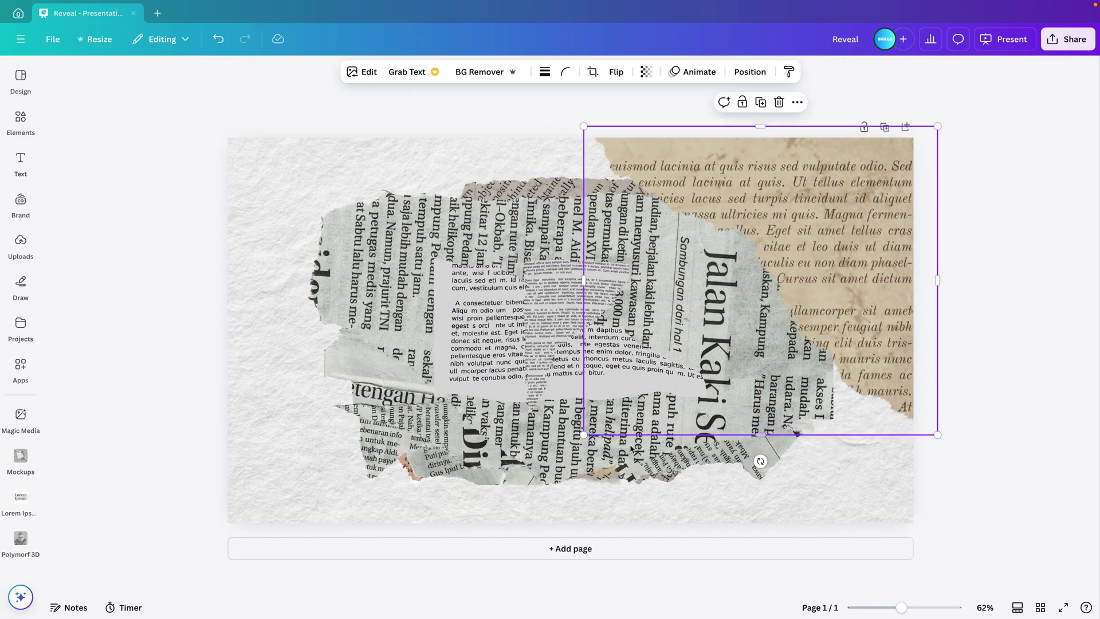
{"action": "left_click_drag", "start_coordinate": [588, 433], "coordinate": [667, 356]}
{"action": "left_click_drag", "start_coordinate": [575, 332], "coordinate": [269, 212]}
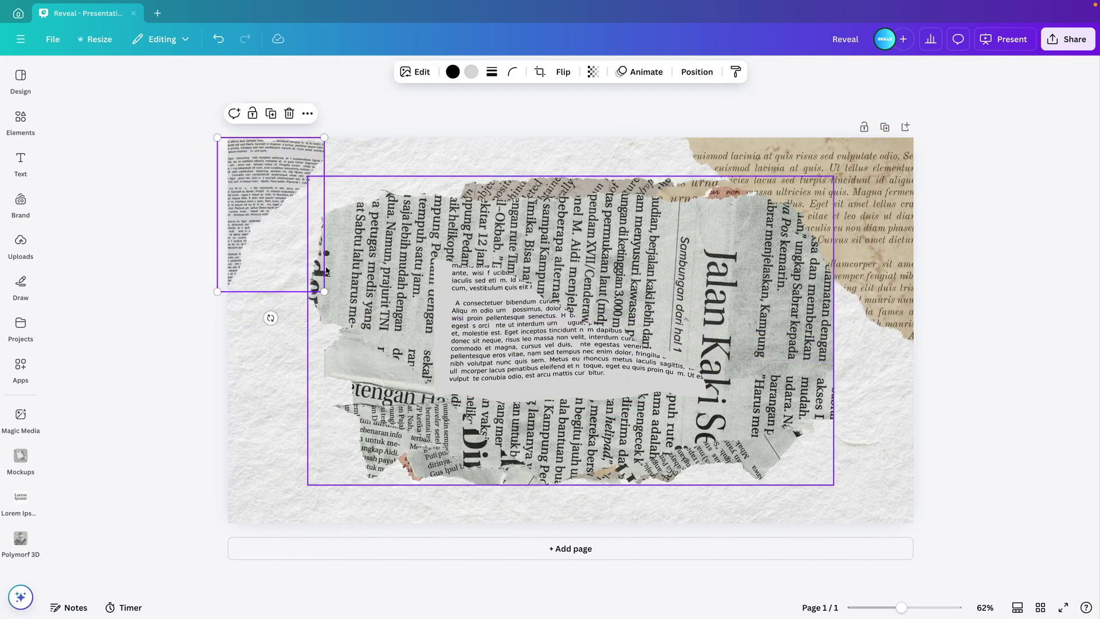
{"action": "left_click_drag", "start_coordinate": [325, 290], "coordinate": [380, 373]}
{"action": "left_click_drag", "start_coordinate": [241, 196], "coordinate": [245, 189]}
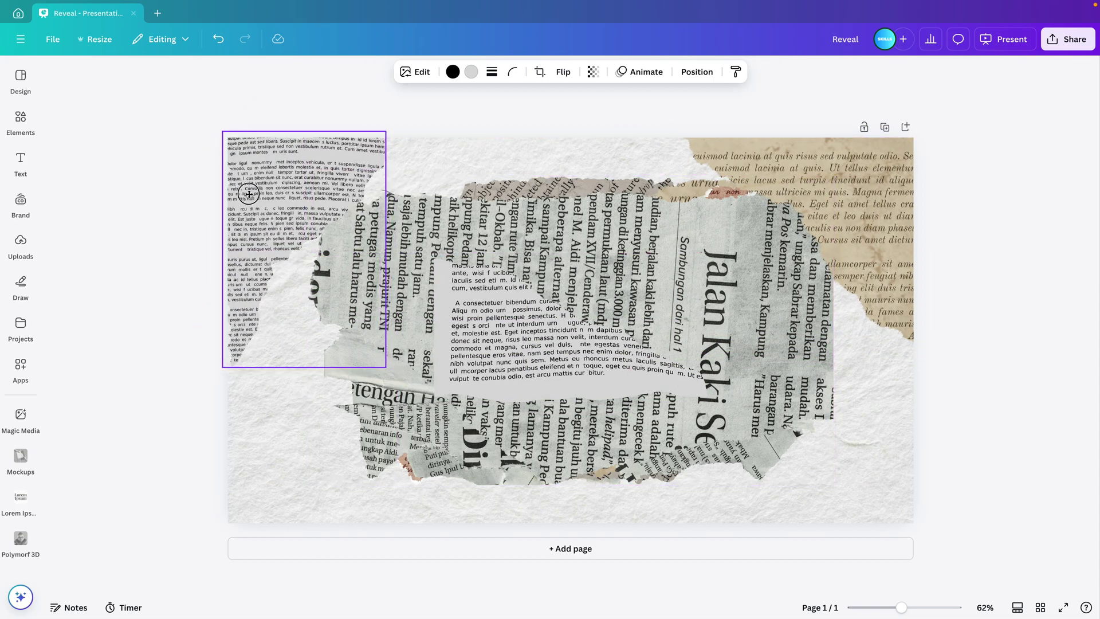
Tilt the collage about 45°, enlarge the grey paper at bottom-left, and spread scraps rightward.
{"action": "left_click", "coordinate": [456, 255]}
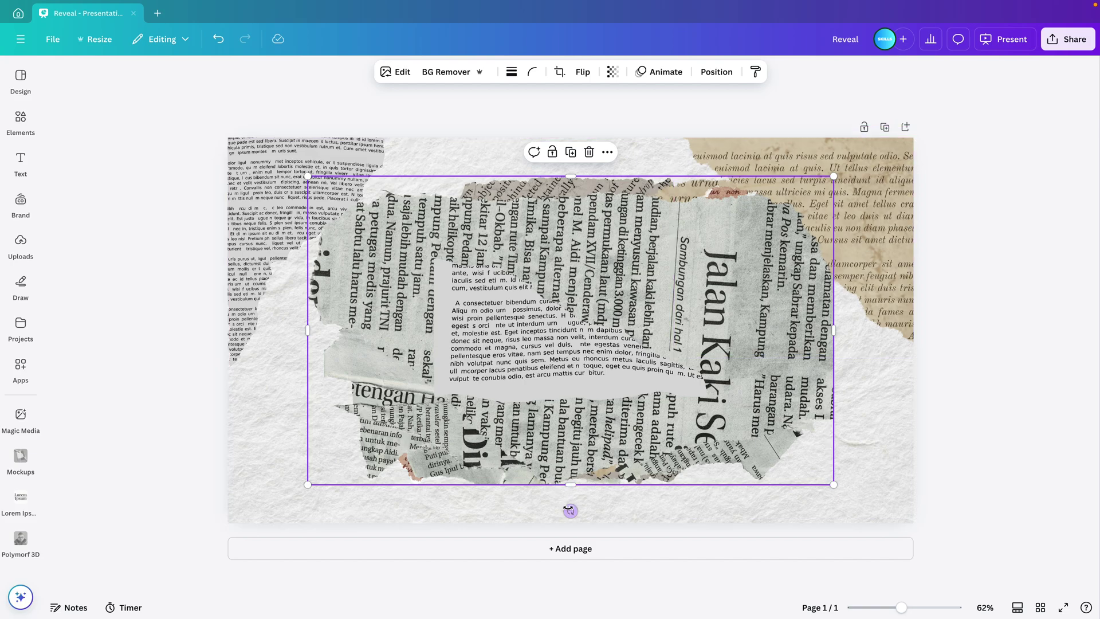
{"action": "left_click_drag", "start_coordinate": [570, 510], "coordinate": [589, 448]}
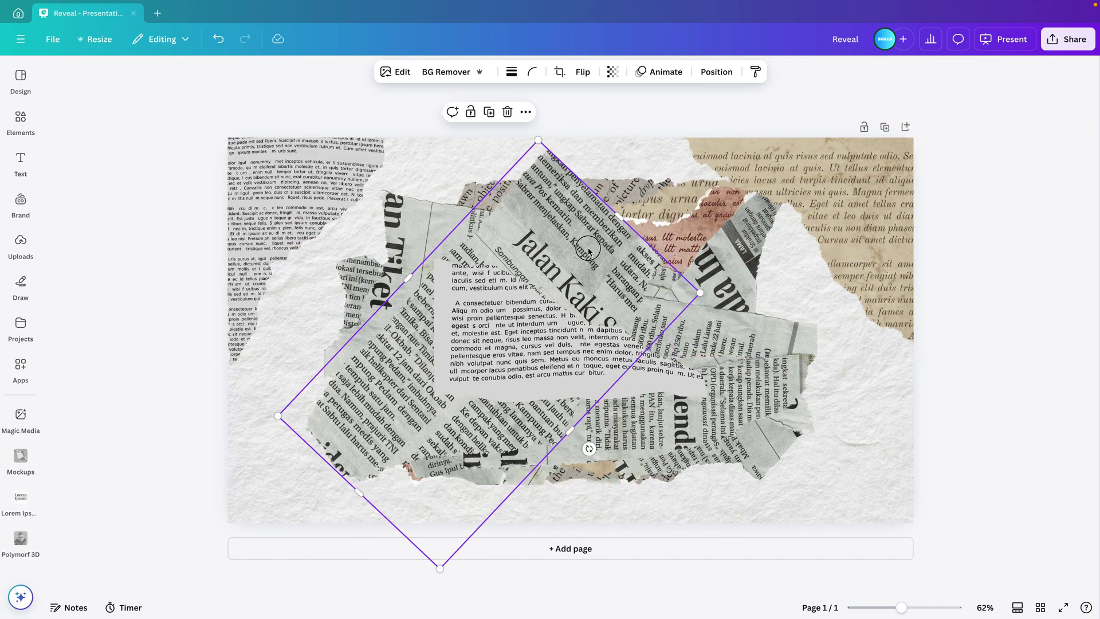
{"action": "left_click_drag", "start_coordinate": [593, 249], "coordinate": [370, 298]}
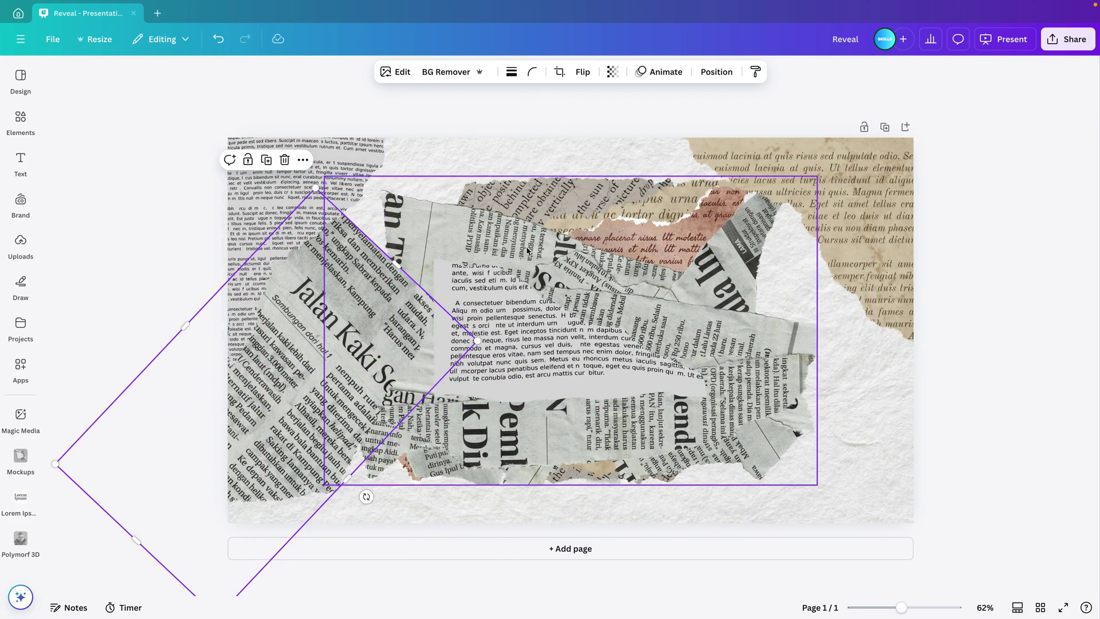
{"action": "left_click_drag", "start_coordinate": [512, 327], "coordinate": [406, 445]}
{"action": "left_click_drag", "start_coordinate": [605, 375], "coordinate": [630, 364]}
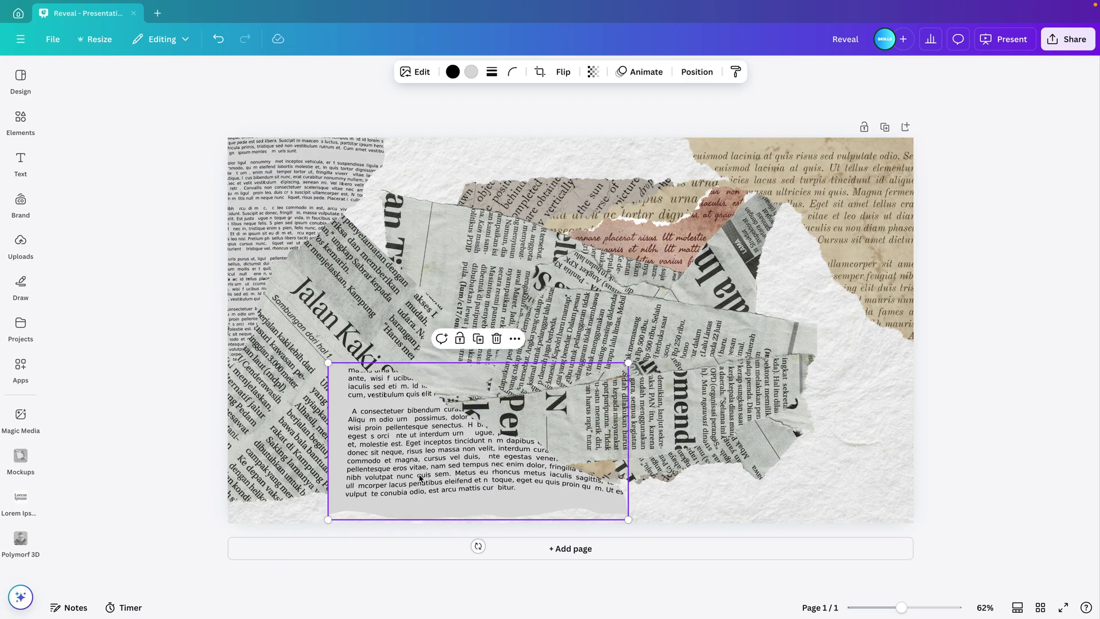
{"action": "left_click_drag", "start_coordinate": [419, 481], "coordinate": [806, 494]}
{"action": "left_click", "coordinate": [618, 431]}
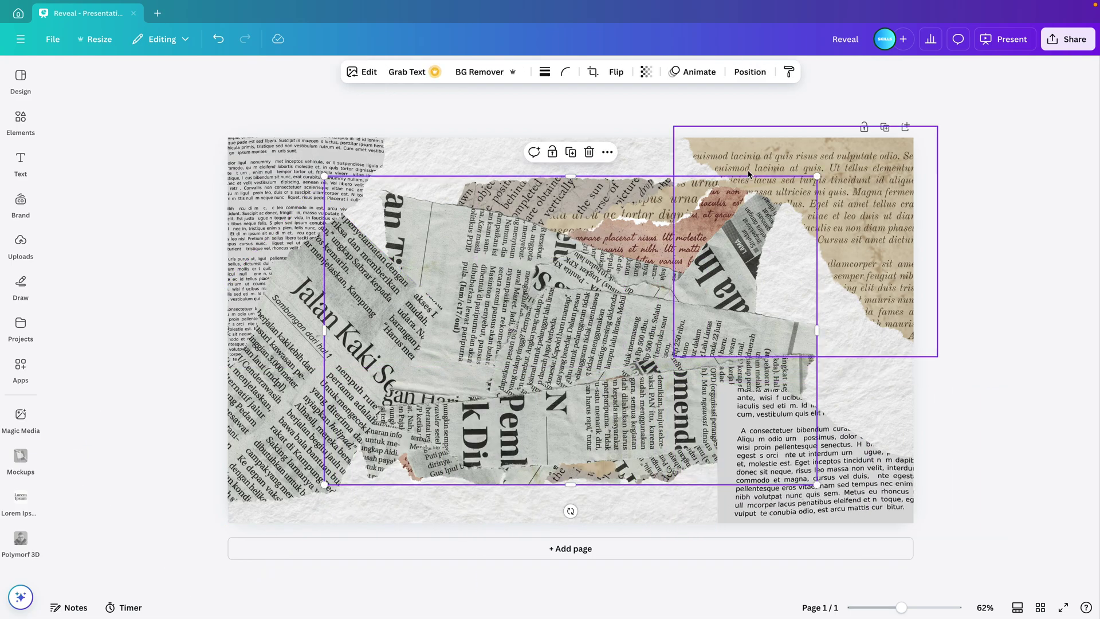
{"action": "left_click_drag", "start_coordinate": [668, 343], "coordinate": [902, 318]}
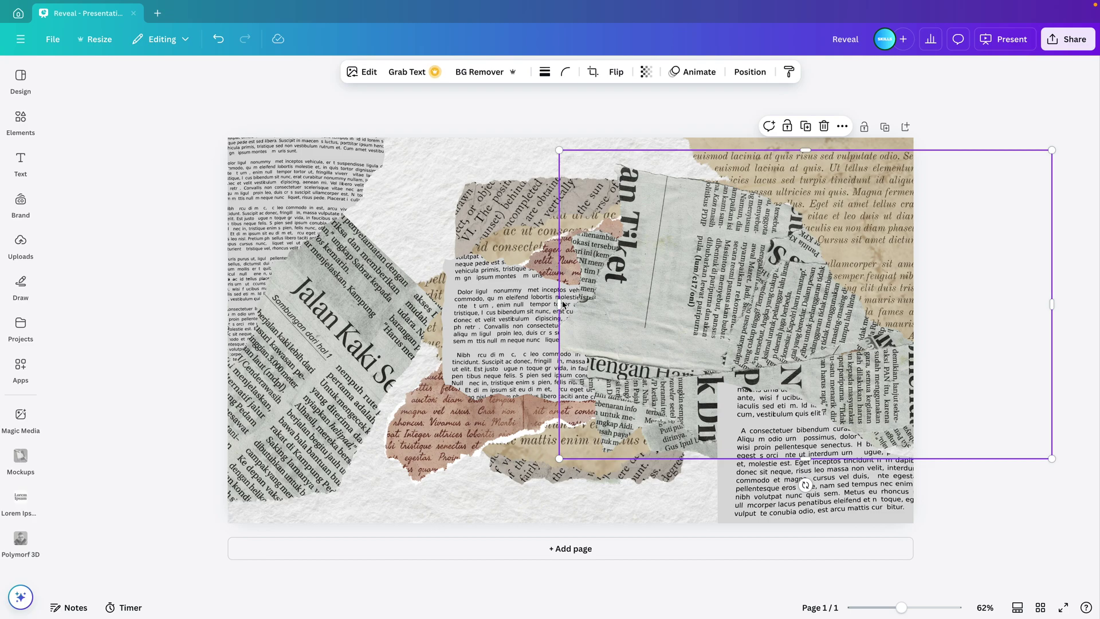
Move the pink script scrap to the lower left and the white text scrap down-left.
{"action": "left_click_drag", "start_coordinate": [448, 422], "coordinate": [260, 511]}
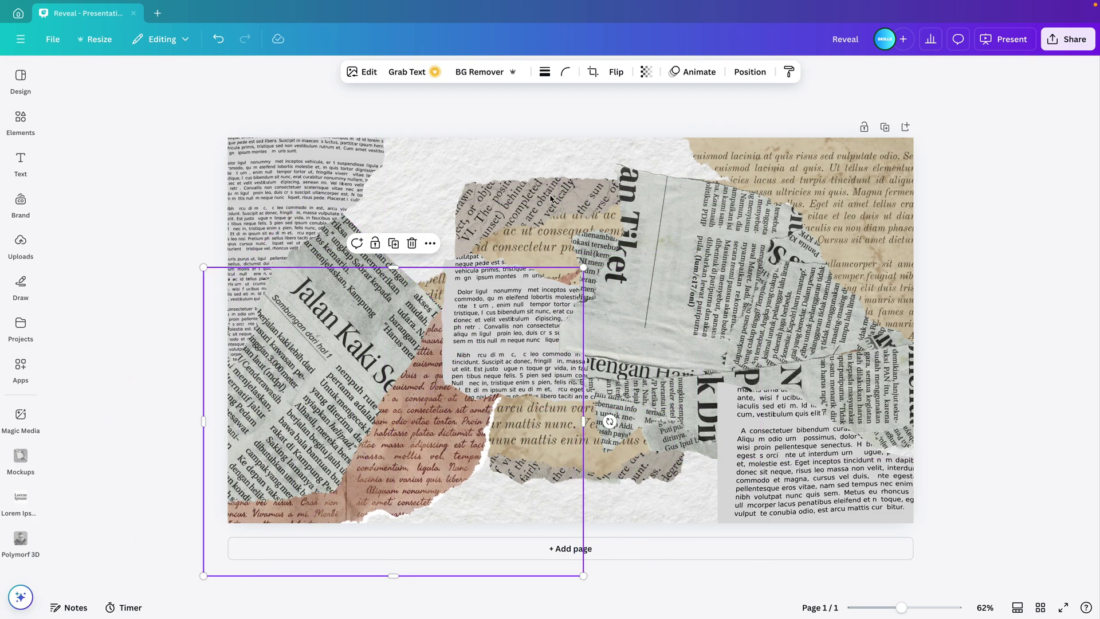
{"action": "left_click_drag", "start_coordinate": [488, 196], "coordinate": [375, 105]}
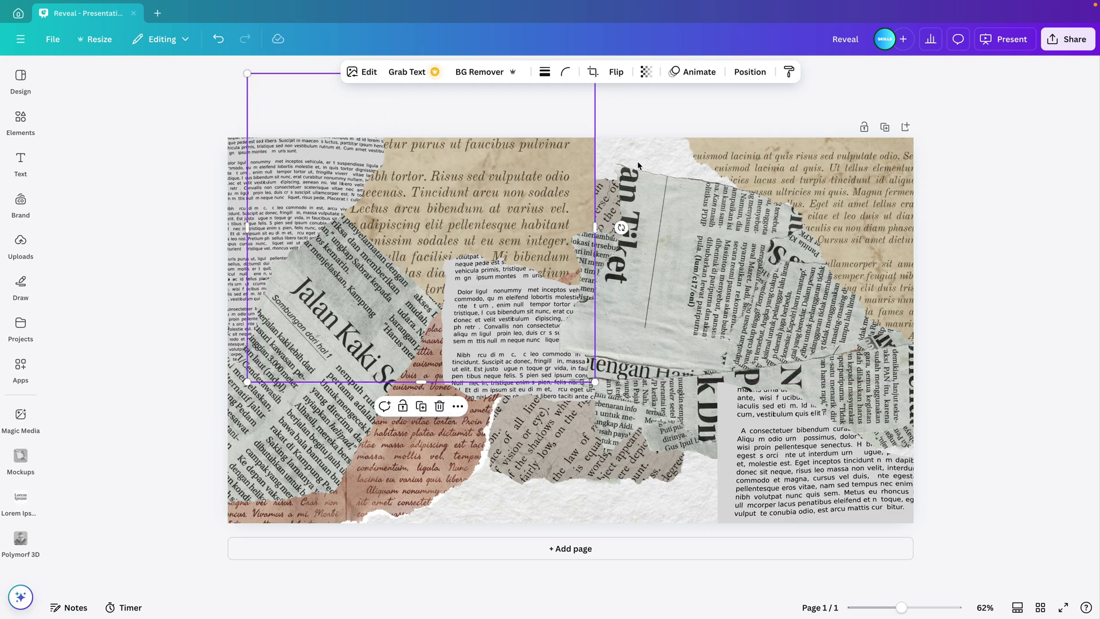
{"action": "left_click_drag", "start_coordinate": [531, 368], "coordinate": [510, 572]}
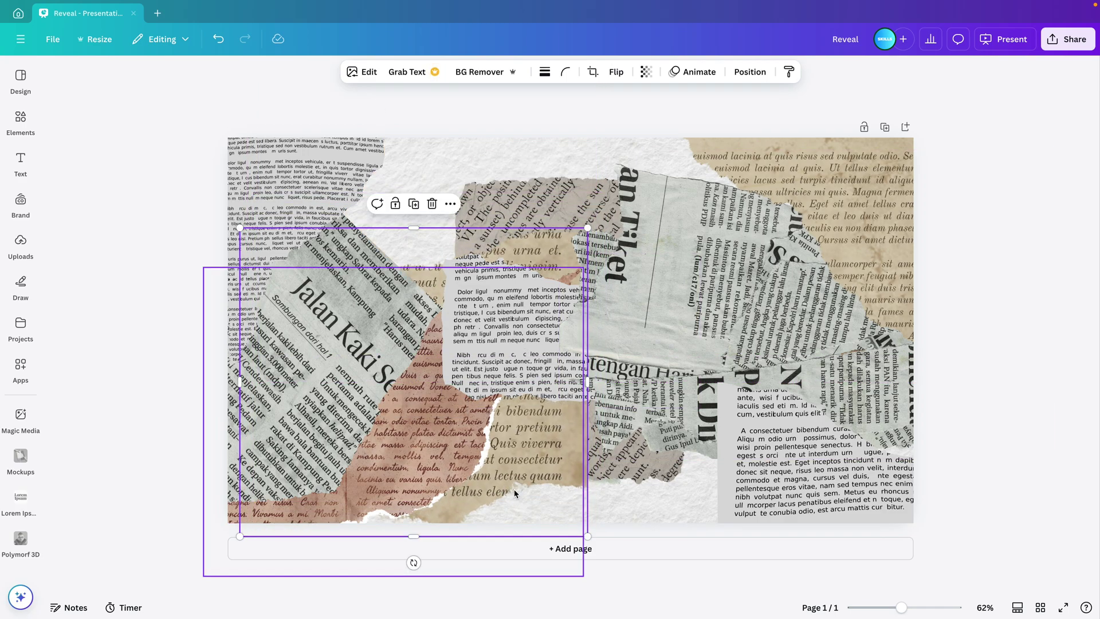
{"action": "key", "text": "ctrl+z"}
{"action": "left_click", "coordinate": [530, 394]}
{"action": "left_click_drag", "start_coordinate": [542, 382], "coordinate": [424, 559]}
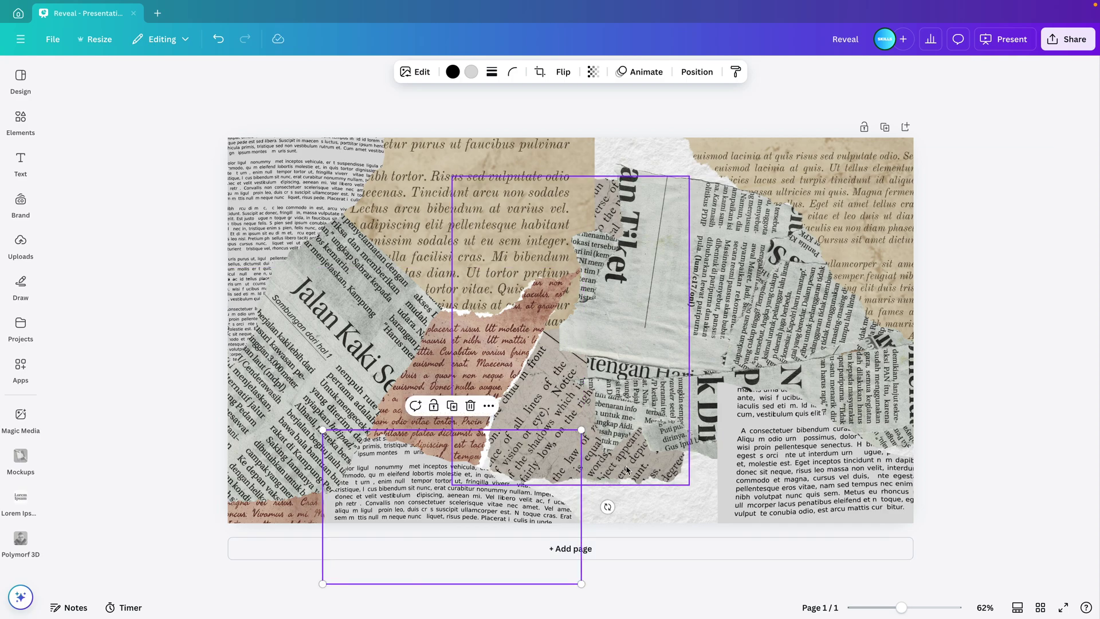
Reposition, resize and rotate the gray-brown scrap, and shift the 'an Tiket' piece right.
{"action": "left_click_drag", "start_coordinate": [624, 463], "coordinate": [657, 560]}
{"action": "left_click_drag", "start_coordinate": [722, 276], "coordinate": [662, 353]}
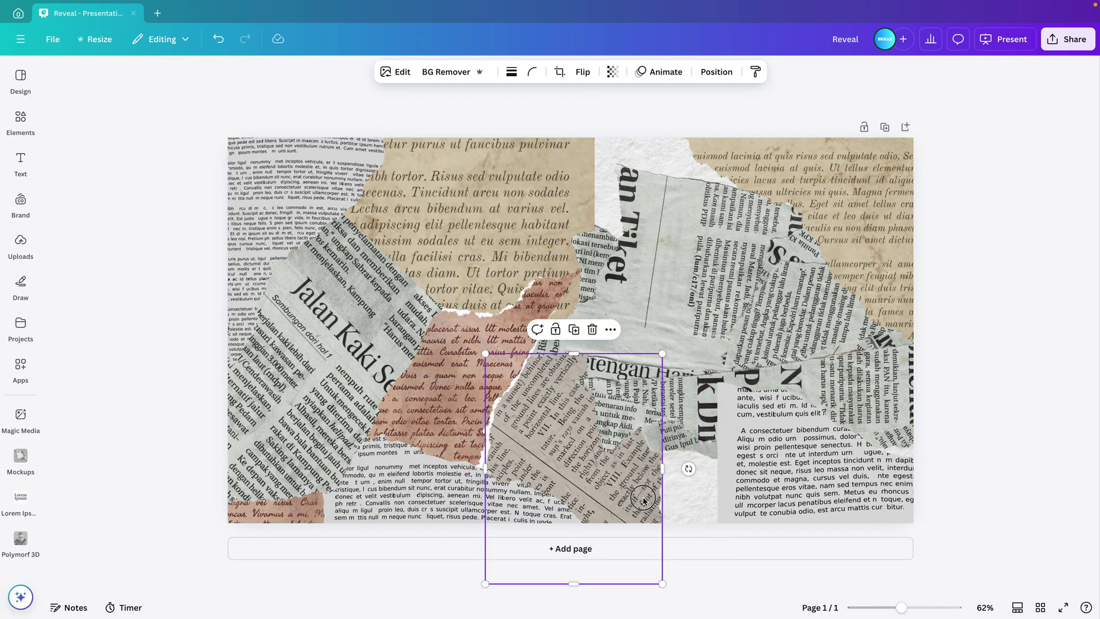
{"action": "left_click_drag", "start_coordinate": [632, 441], "coordinate": [656, 443]}
{"action": "left_click_drag", "start_coordinate": [712, 468], "coordinate": [593, 567]}
{"action": "left_click_drag", "start_coordinate": [712, 379], "coordinate": [737, 362]}
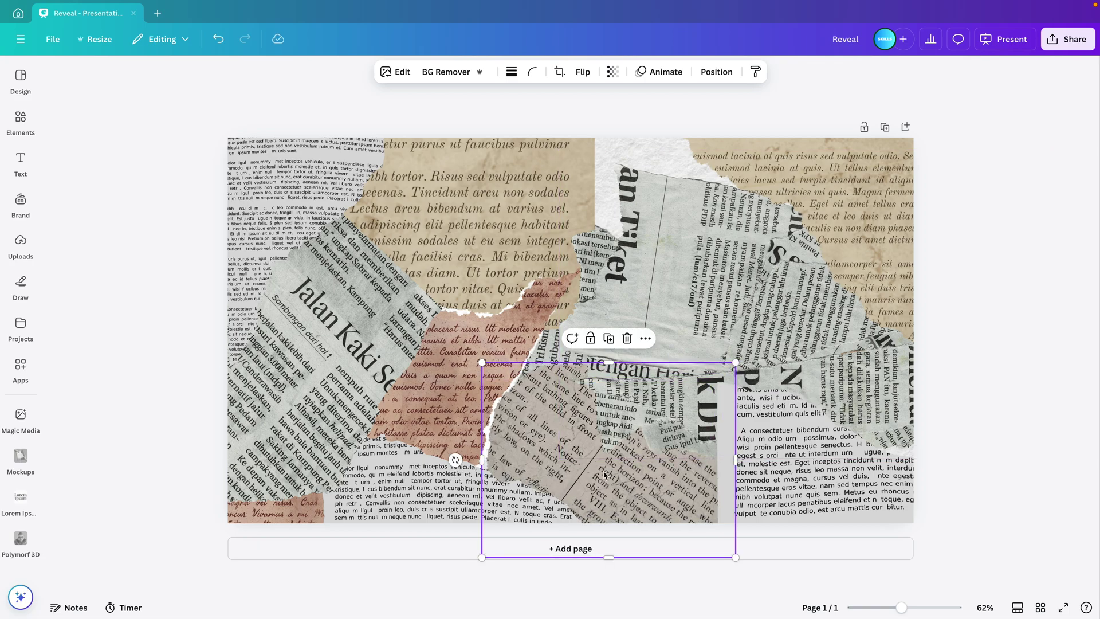
{"action": "left_click_drag", "start_coordinate": [679, 253], "coordinate": [756, 253]}
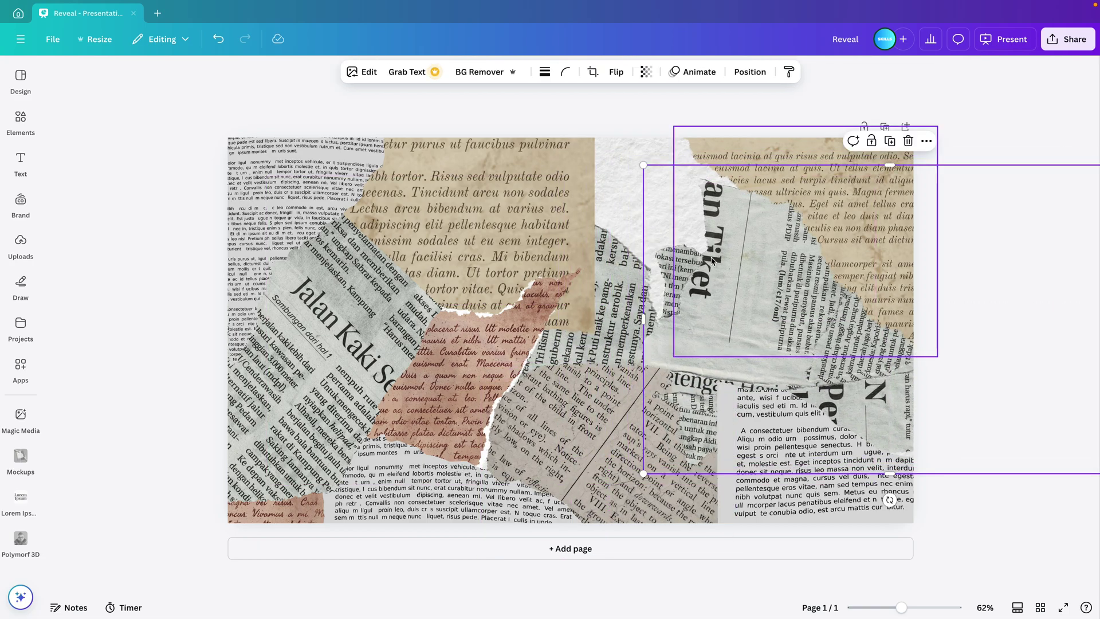
Move the remaining newspaper pieces, then enlarge and tilt the lower-right text scrap to about -24°.
{"action": "left_click", "coordinate": [615, 254]}
{"action": "left_click_drag", "start_coordinate": [614, 253], "coordinate": [687, 135]}
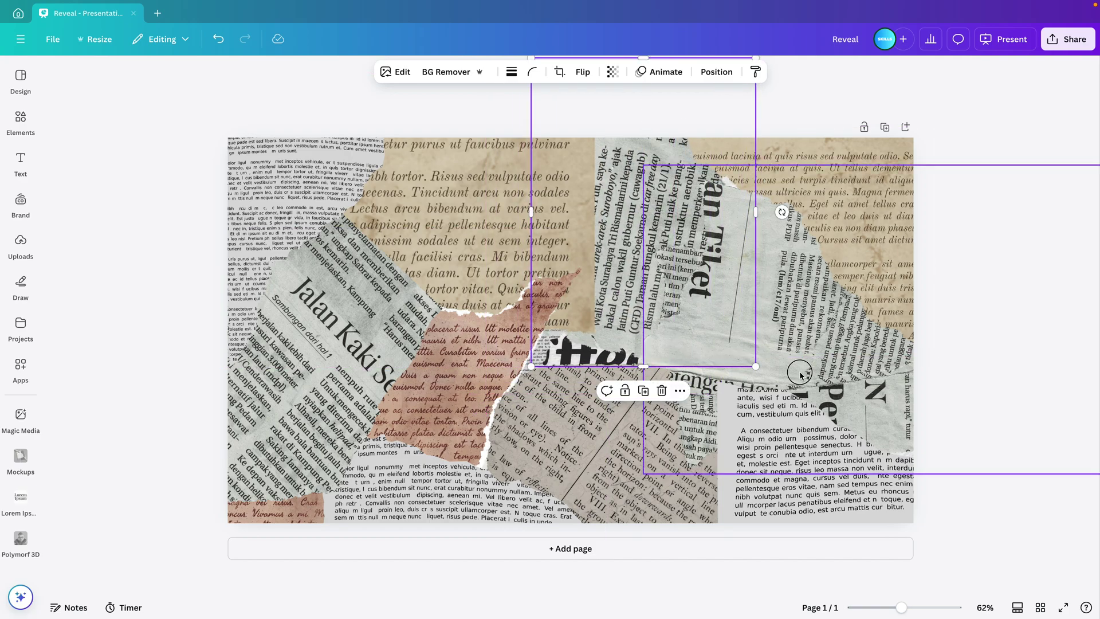
{"action": "left_click_drag", "start_coordinate": [790, 375], "coordinate": [687, 337]}
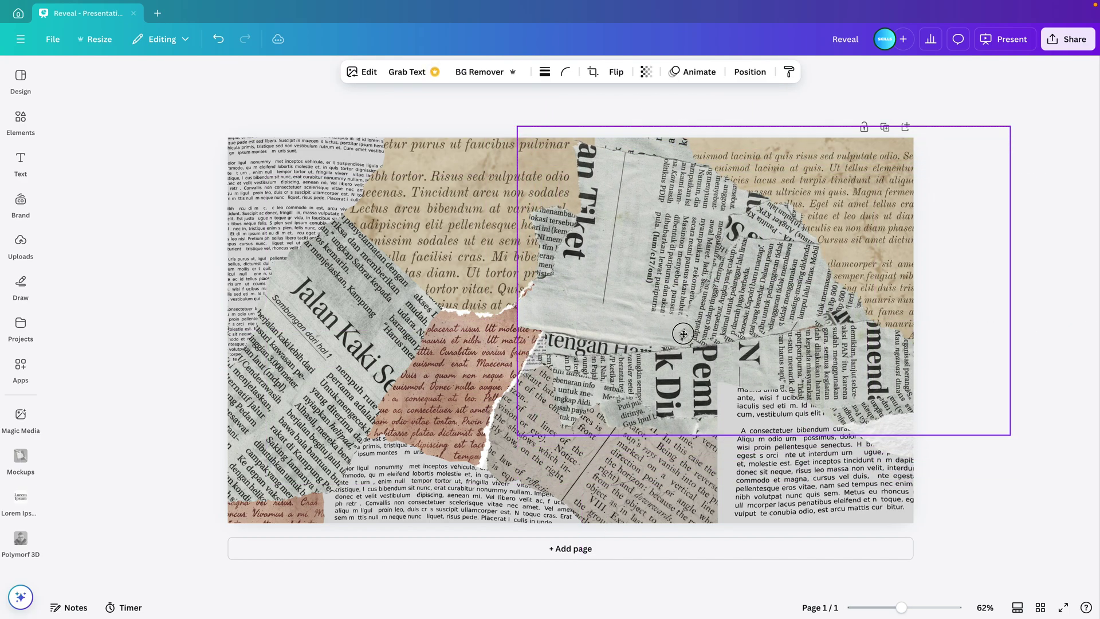
{"action": "left_click", "coordinate": [814, 492]}
{"action": "left_click_drag", "start_coordinate": [1017, 383], "coordinate": [1062, 351]}
{"action": "left_click_drag", "start_coordinate": [903, 563], "coordinate": [941, 552]}
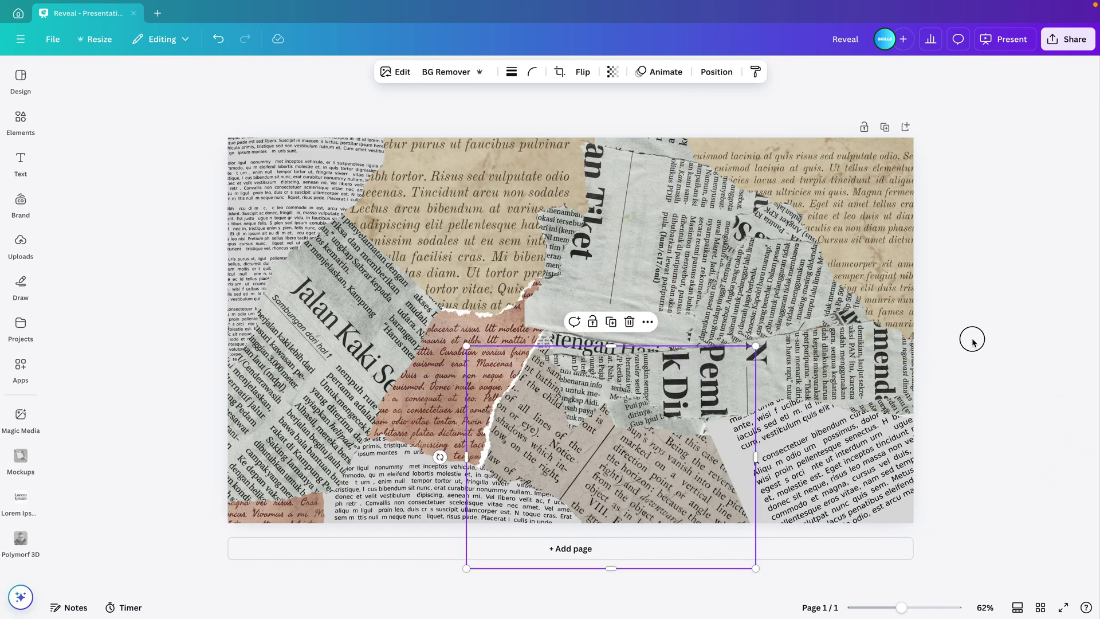
{"action": "left_click", "coordinate": [972, 342]}
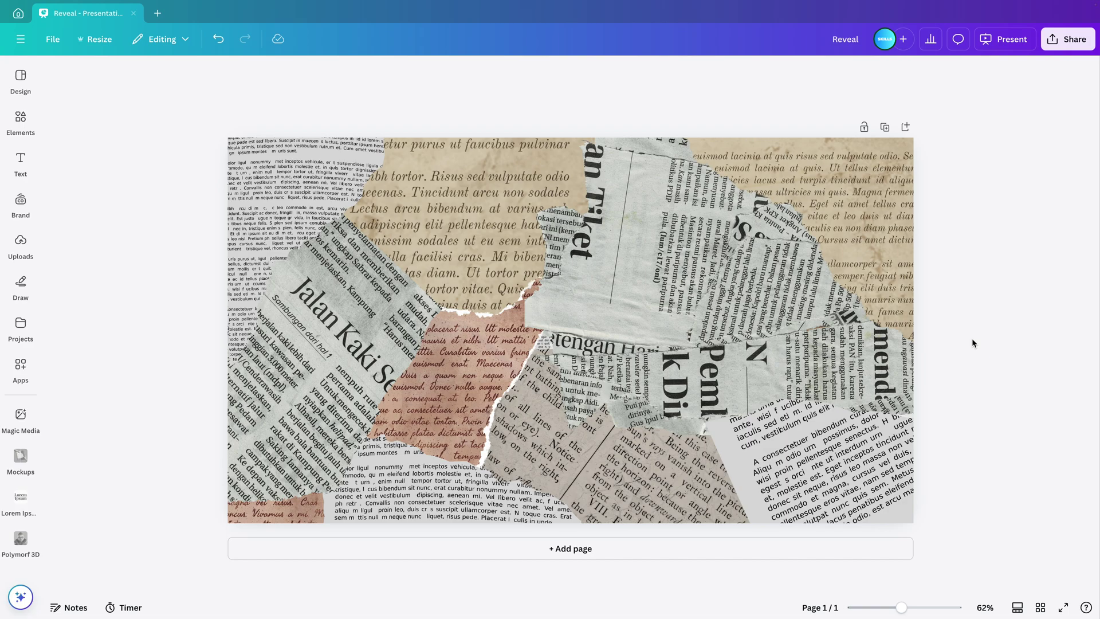
Duplicate the slide as page 2 and shrink, rotate and reposition its tilted text scrap.
{"action": "left_click", "coordinate": [884, 127]}
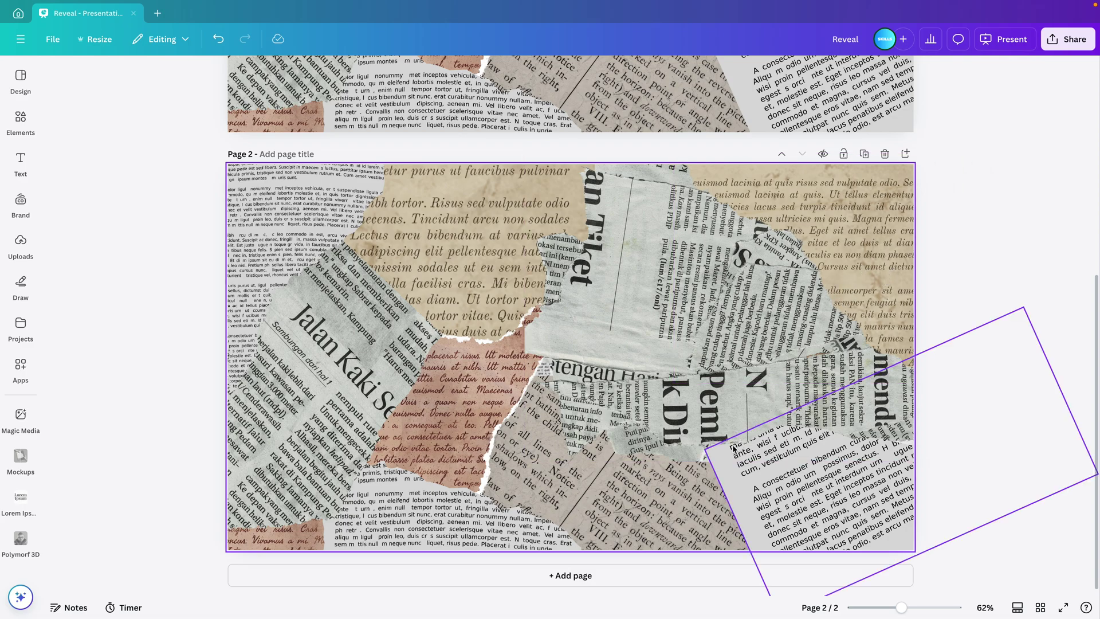
{"action": "left_click", "coordinate": [768, 461]}
{"action": "left_click_drag", "start_coordinate": [706, 450], "coordinate": [792, 455]}
{"action": "left_click_drag", "start_coordinate": [864, 483], "coordinate": [829, 519]}
{"action": "left_click_drag", "start_coordinate": [1056, 447], "coordinate": [980, 359]}
{"action": "left_click_drag", "start_coordinate": [903, 535], "coordinate": [889, 530]}
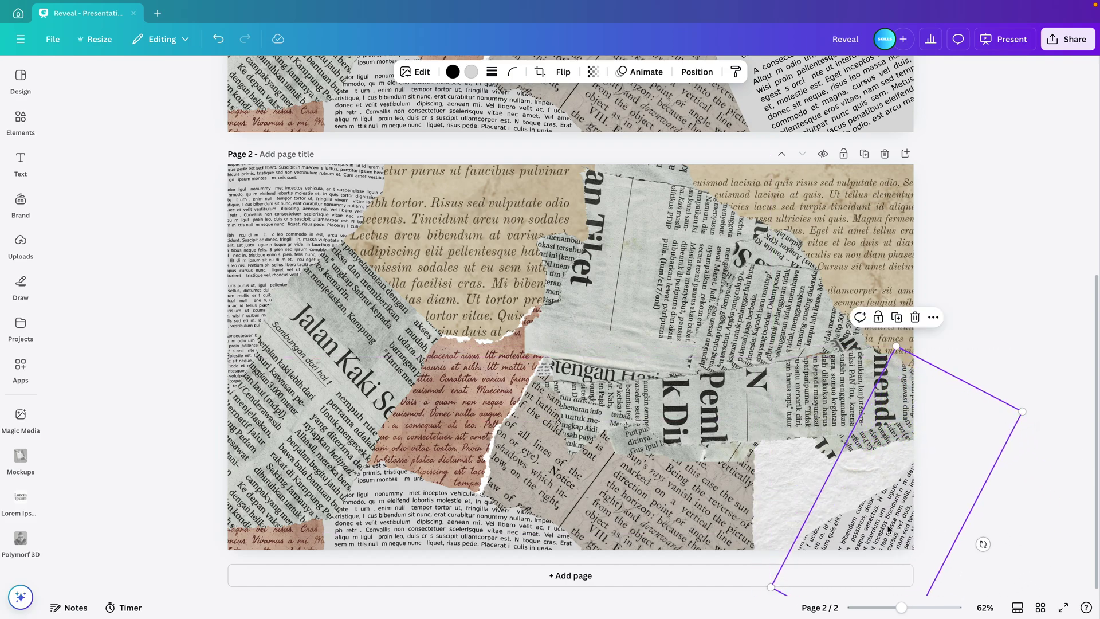
Shrink the large right newspaper image and push it toward the lower right, upright.
{"action": "left_click", "coordinate": [733, 316]}
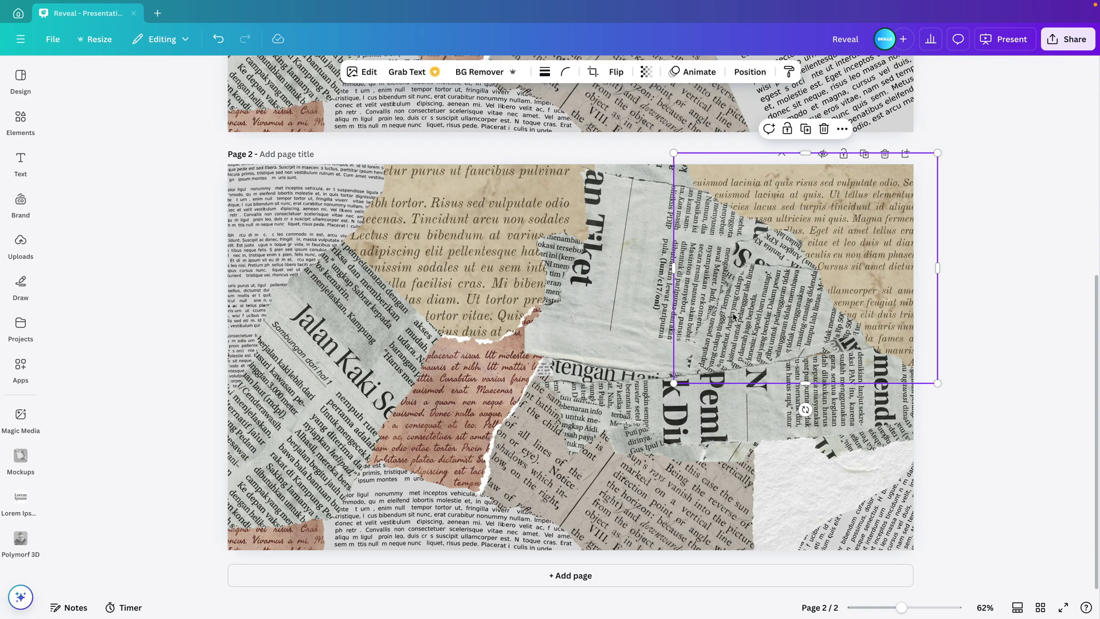
{"action": "left_click", "coordinate": [678, 392]}
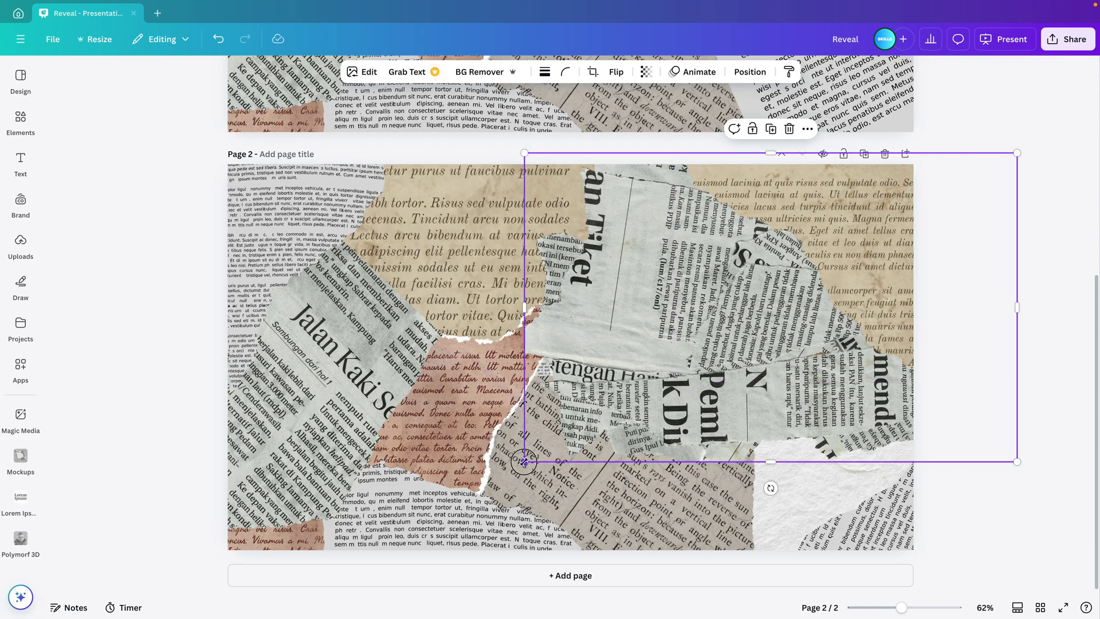
{"action": "left_click_drag", "start_coordinate": [524, 462], "coordinate": [714, 339]}
{"action": "left_click_drag", "start_coordinate": [864, 368], "coordinate": [951, 291]}
{"action": "left_click_drag", "start_coordinate": [851, 335], "coordinate": [897, 437]}
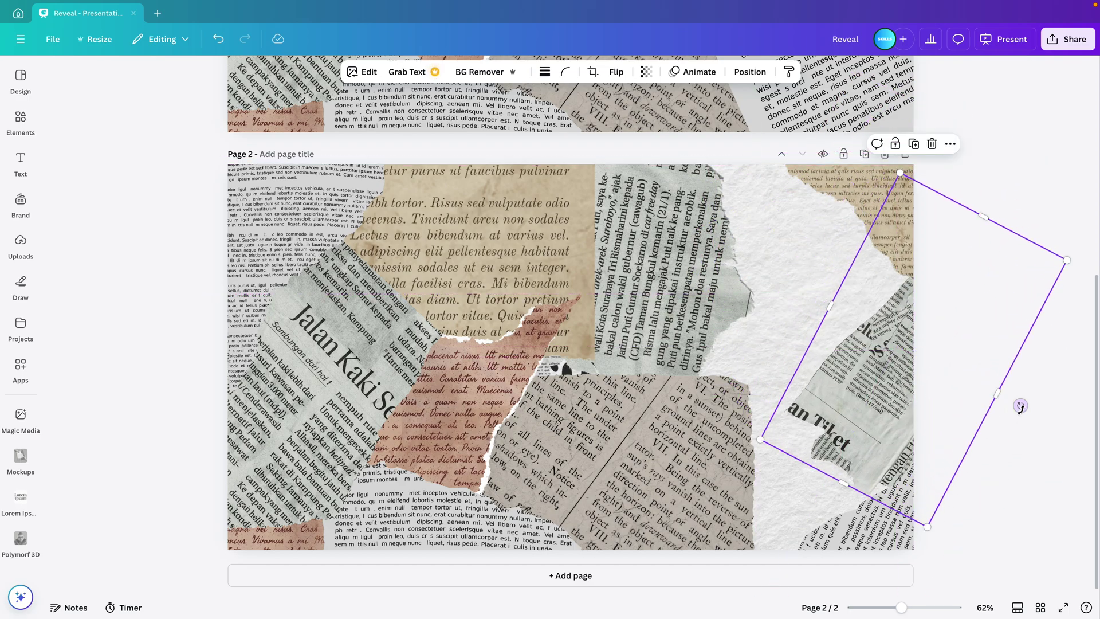
{"action": "left_click_drag", "start_coordinate": [1020, 406], "coordinate": [1034, 349]}
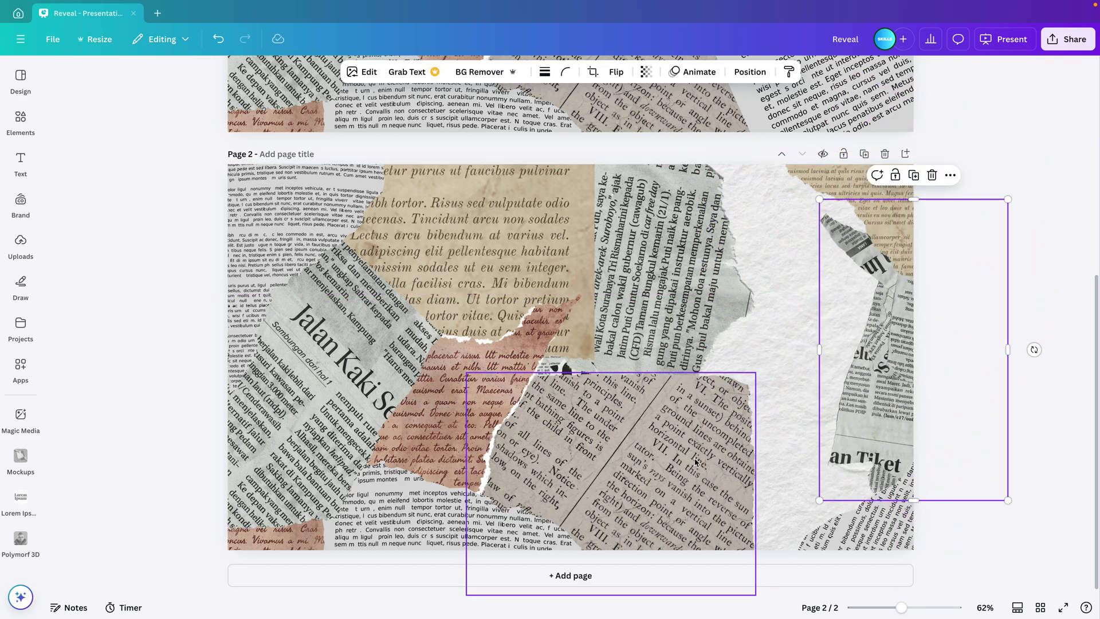
Rotate, shrink and move the brown newspaper piece right, and shrink the lower piece.
{"action": "left_click", "coordinate": [695, 462]}
{"action": "left_click_drag", "start_coordinate": [440, 484], "coordinate": [452, 549]}
{"action": "left_click_drag", "start_coordinate": [699, 324], "coordinate": [678, 460]}
{"action": "left_click_drag", "start_coordinate": [621, 494], "coordinate": [752, 489]}
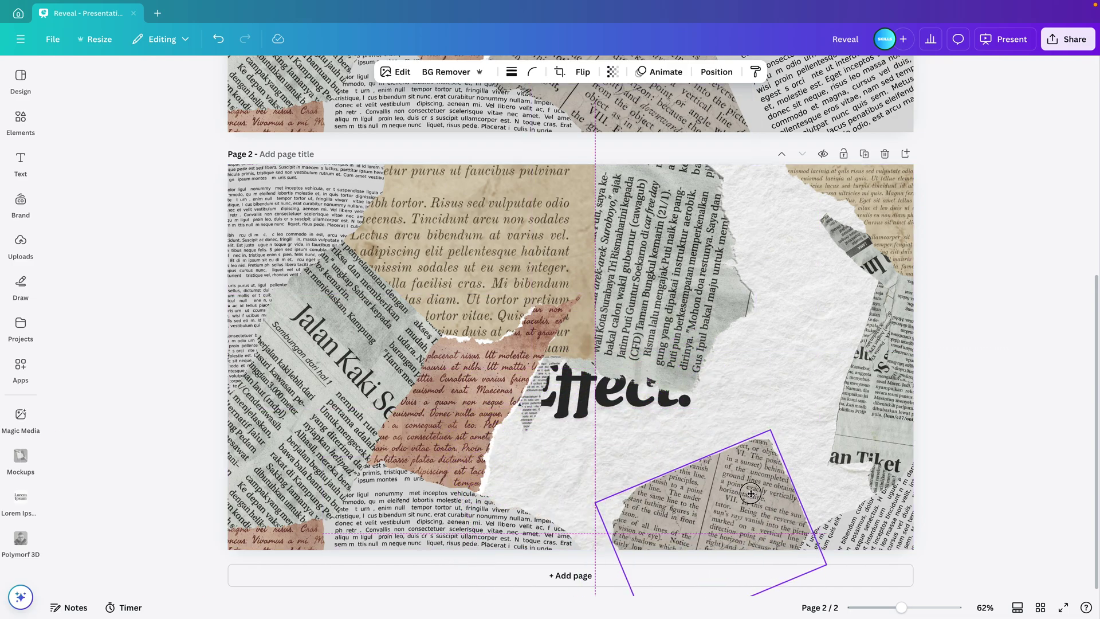
{"action": "left_click", "coordinate": [490, 521]}
{"action": "left_click_drag", "start_coordinate": [581, 456], "coordinate": [505, 501]}
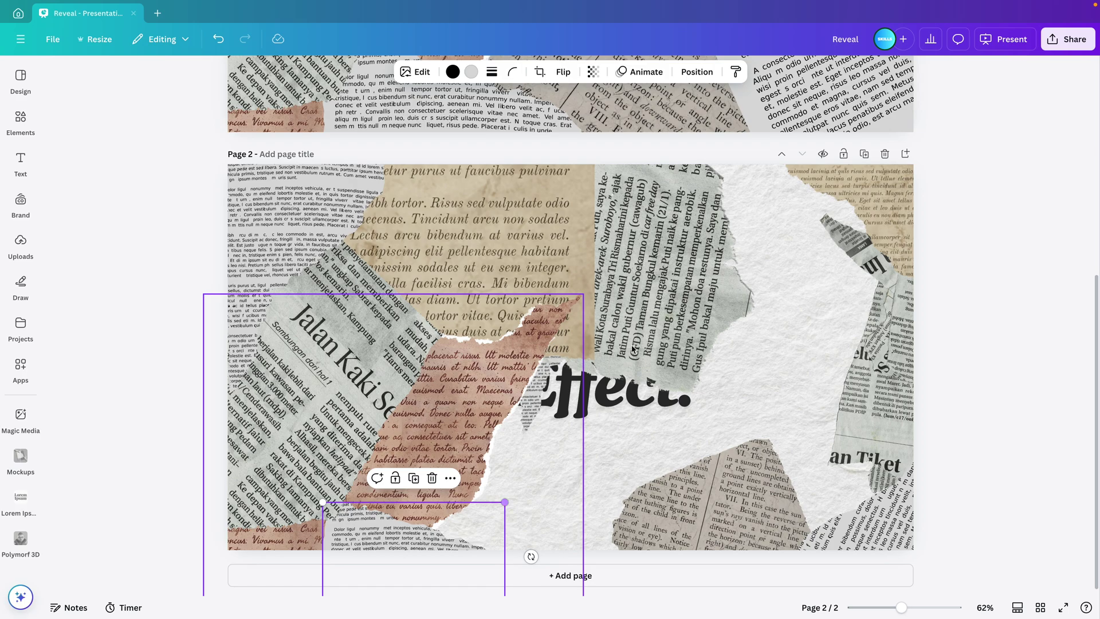
Shrink the Surabaya piece and turn it horizontal; halve the beige paper and move it to the top edge.
{"action": "left_click", "coordinate": [632, 349]}
{"action": "left_click_drag", "start_coordinate": [527, 393], "coordinate": [601, 278]}
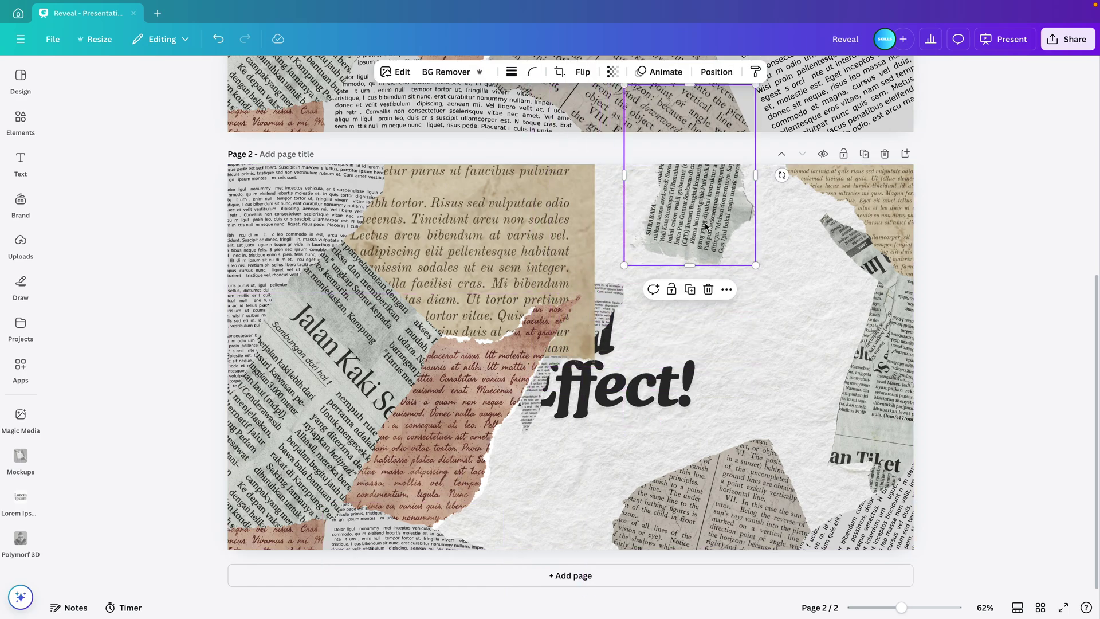
{"action": "left_click_drag", "start_coordinate": [782, 175], "coordinate": [548, 226]}
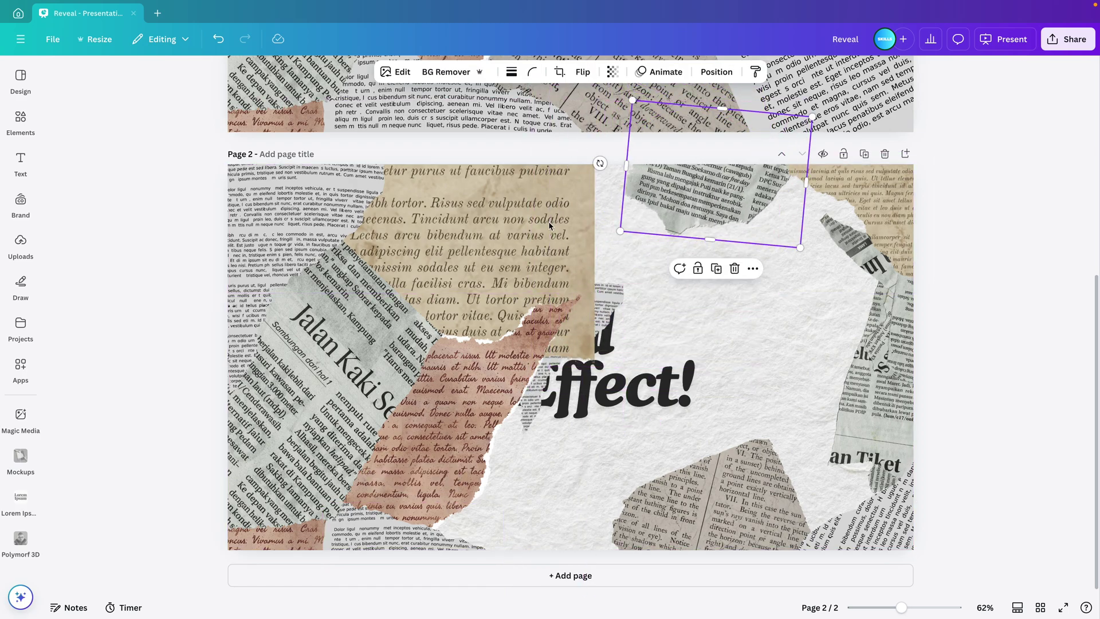
{"action": "left_click", "coordinate": [487, 231]}
{"action": "left_click_drag", "start_coordinate": [246, 407], "coordinate": [420, 256]}
{"action": "left_click_drag", "start_coordinate": [513, 204], "coordinate": [569, 173]}
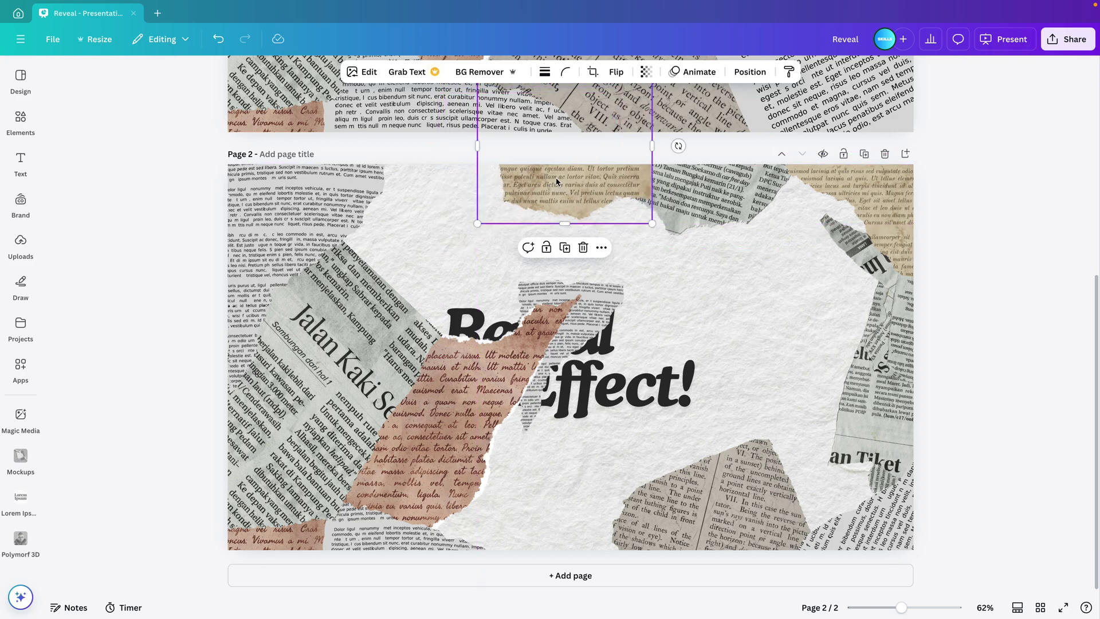
Shrink the left grey piece, tilted to 27°, and set the Jalan Kaki piece upright along the left edge.
{"action": "left_click", "coordinate": [321, 257]}
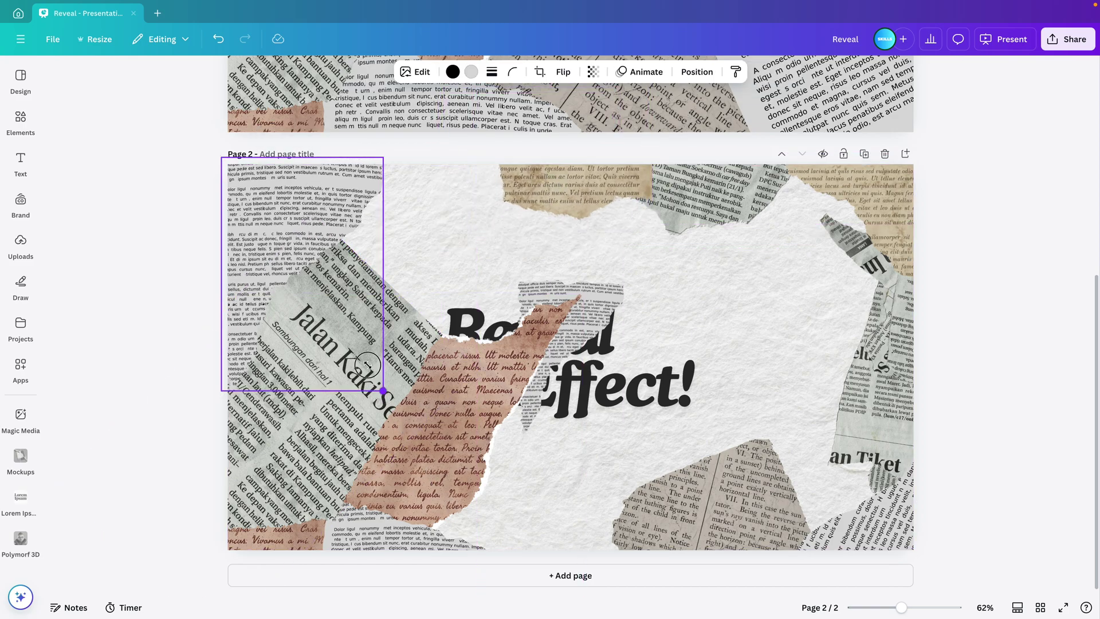
{"action": "left_click_drag", "start_coordinate": [367, 365], "coordinate": [306, 274]}
{"action": "left_click_drag", "start_coordinate": [273, 327], "coordinate": [214, 341]}
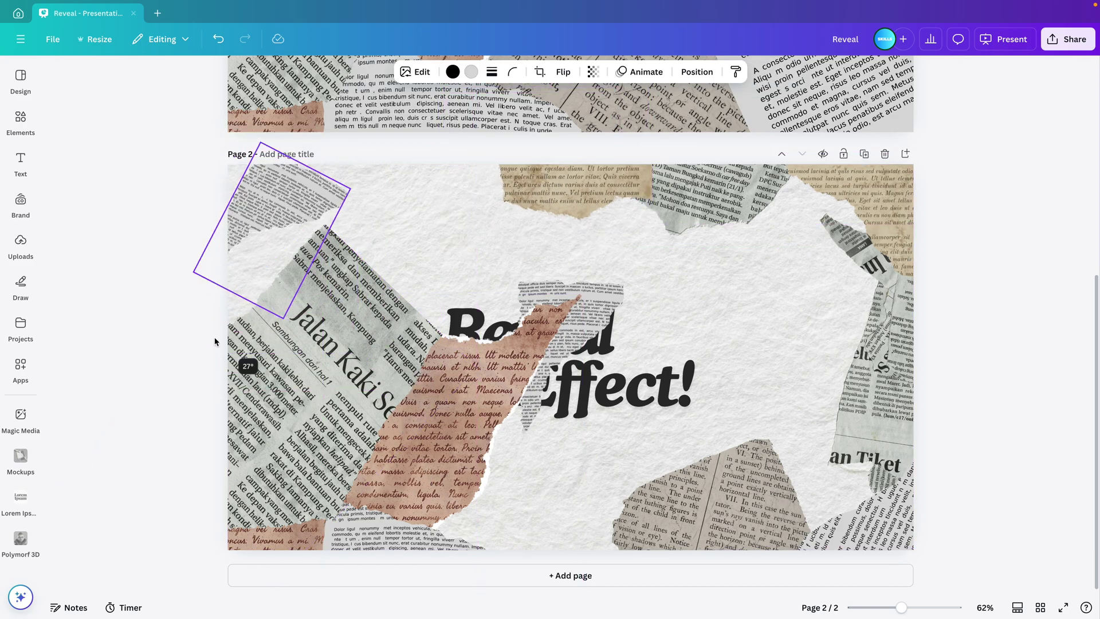
{"action": "left_click", "coordinate": [341, 299]}
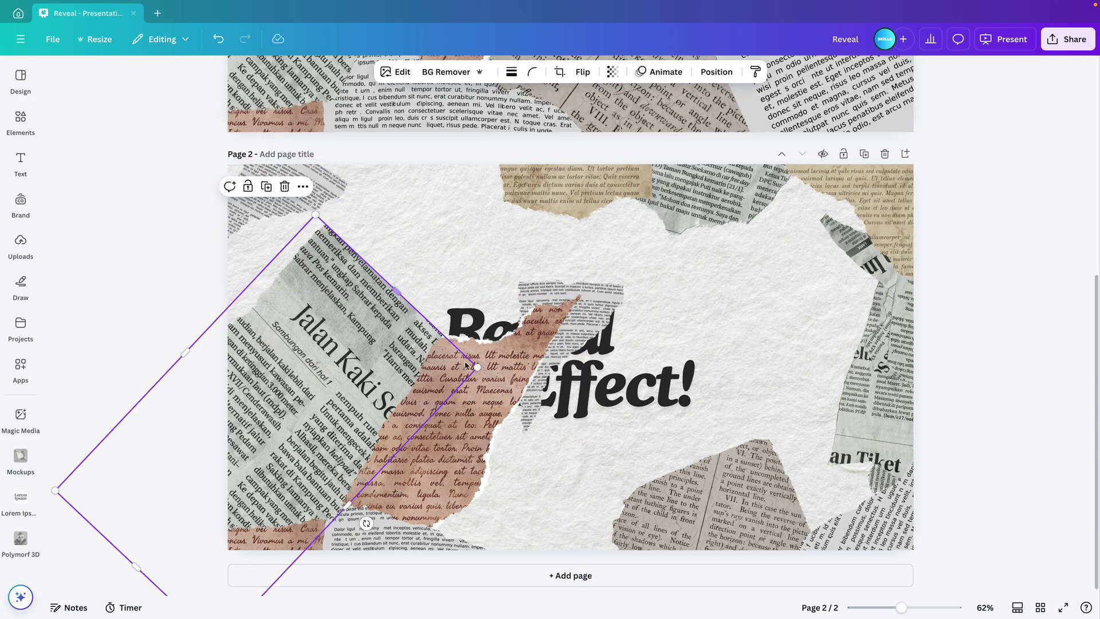
{"action": "left_click_drag", "start_coordinate": [476, 367], "coordinate": [342, 379]}
{"action": "left_click_drag", "start_coordinate": [286, 453], "coordinate": [312, 401]}
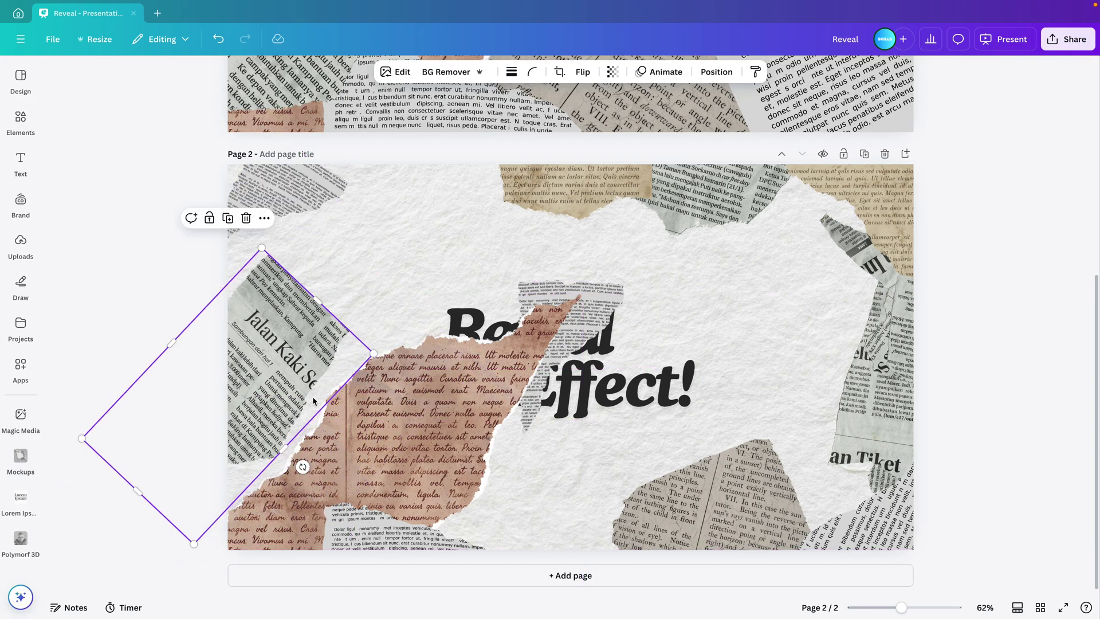
{"action": "left_click_drag", "start_coordinate": [302, 467], "coordinate": [367, 395]}
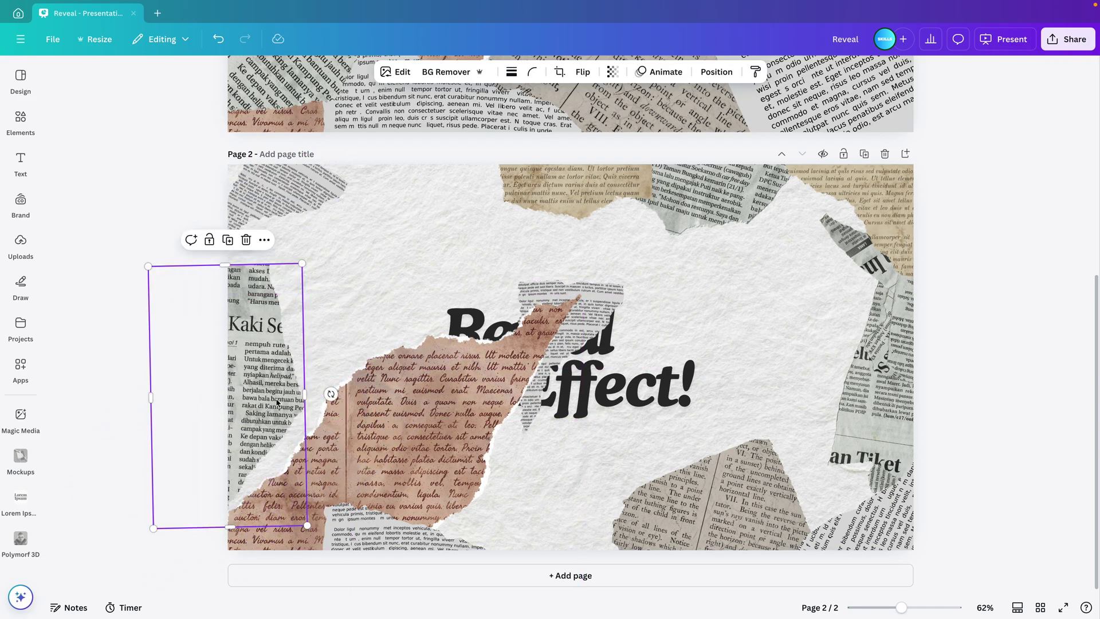
Shrink the brown paper toward the lower left and rotate the grey newspaper piece into a diamond.
{"action": "left_click", "coordinate": [447, 380]}
{"action": "left_click_drag", "start_coordinate": [582, 291], "coordinate": [386, 414]}
{"action": "left_click_drag", "start_coordinate": [342, 461], "coordinate": [298, 432]}
{"action": "left_click_drag", "start_coordinate": [404, 510], "coordinate": [414, 155]}
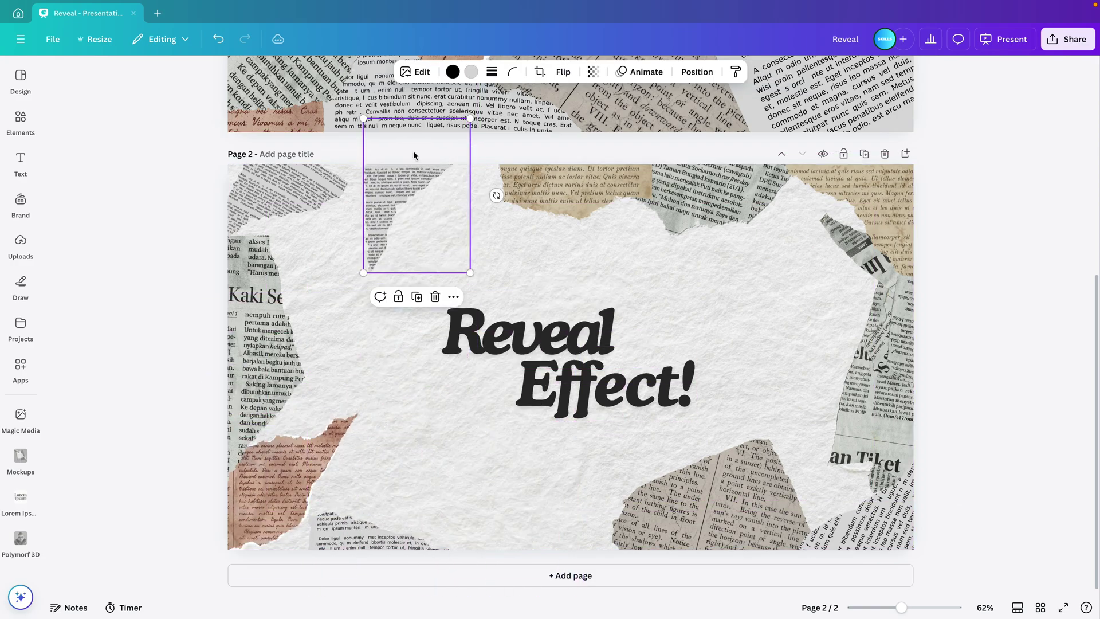
{"action": "left_click_drag", "start_coordinate": [496, 190], "coordinate": [498, 254]}
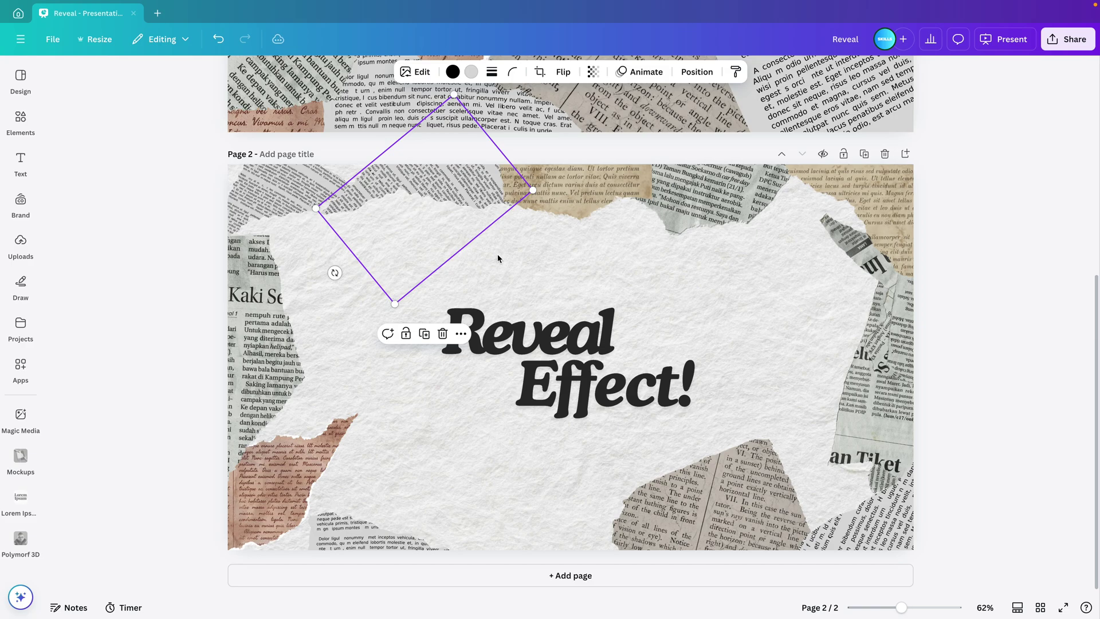
Move the left newspaper strip down along the edge, undoing an accidental enlargement.
{"action": "left_click", "coordinate": [712, 516]}
{"action": "left_click", "coordinate": [265, 371]}
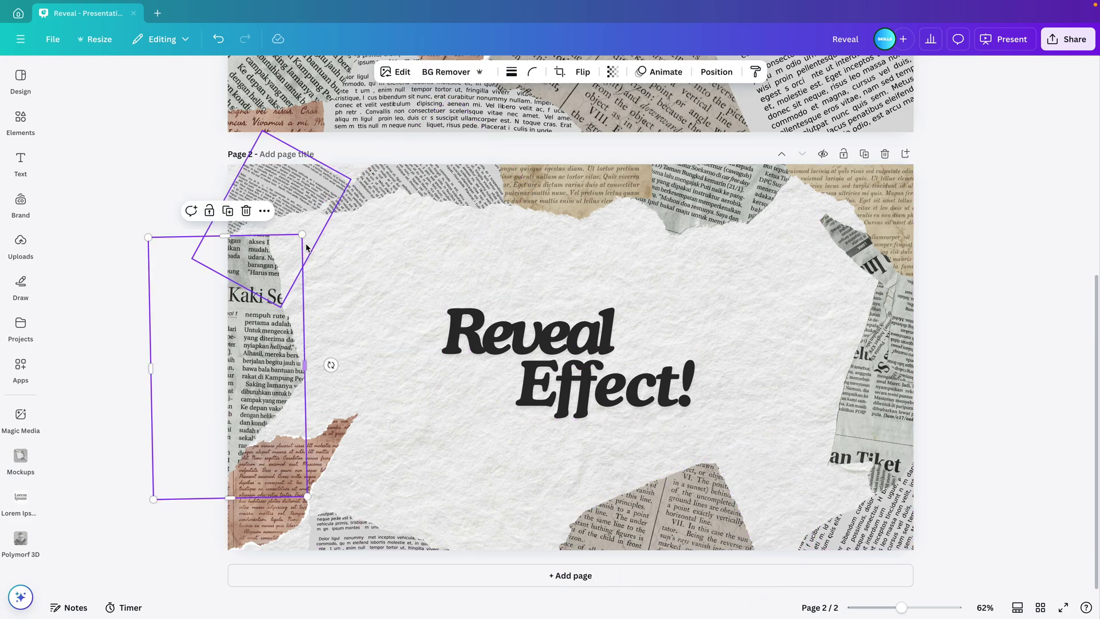
{"action": "left_click_drag", "start_coordinate": [304, 238], "coordinate": [347, 200]}
{"action": "key", "text": "super+z"}
{"action": "left_click_drag", "start_coordinate": [301, 292], "coordinate": [299, 342]}
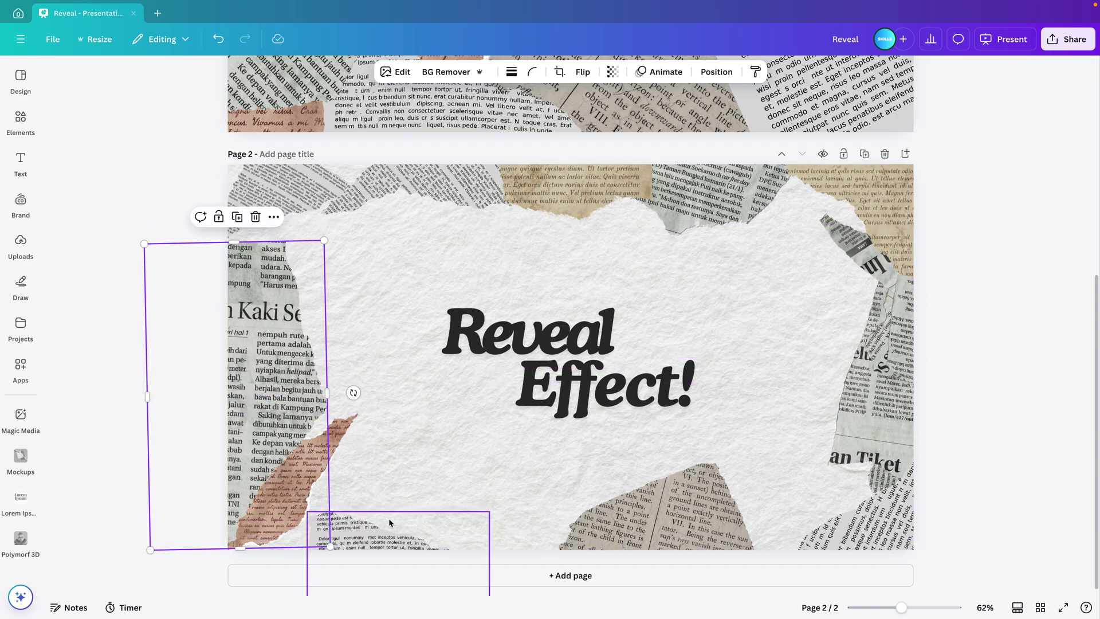
Enlarge the bottom and top pieces and push the right strip down, clearing the centre.
{"action": "left_click", "coordinate": [389, 522]}
{"action": "left_click_drag", "start_coordinate": [491, 511], "coordinate": [561, 468]}
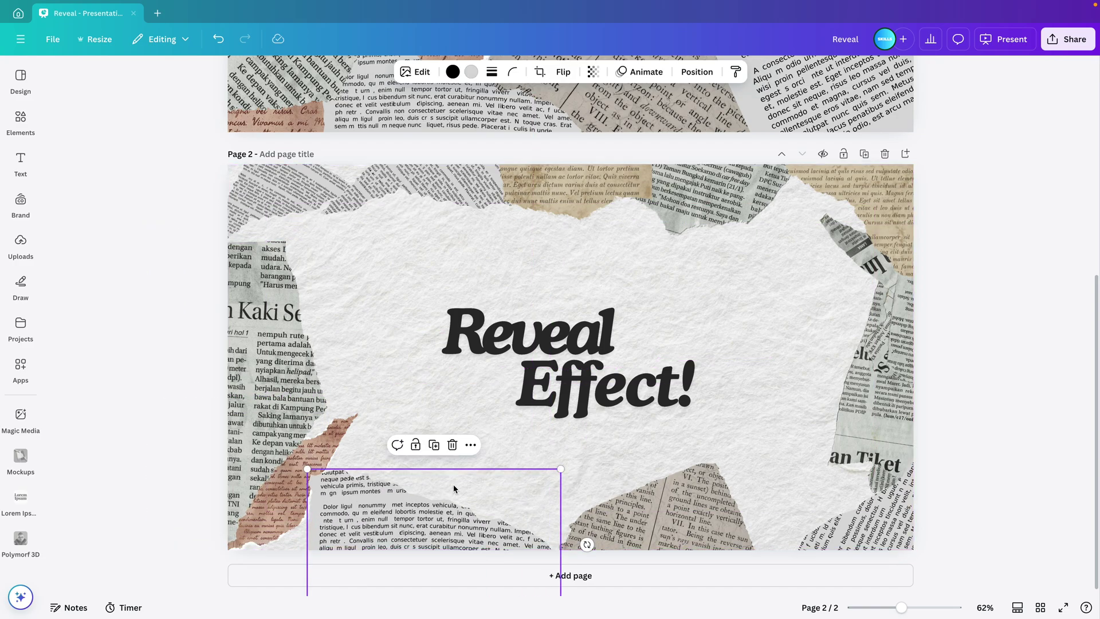
{"action": "left_click_drag", "start_coordinate": [582, 221], "coordinate": [582, 256]}
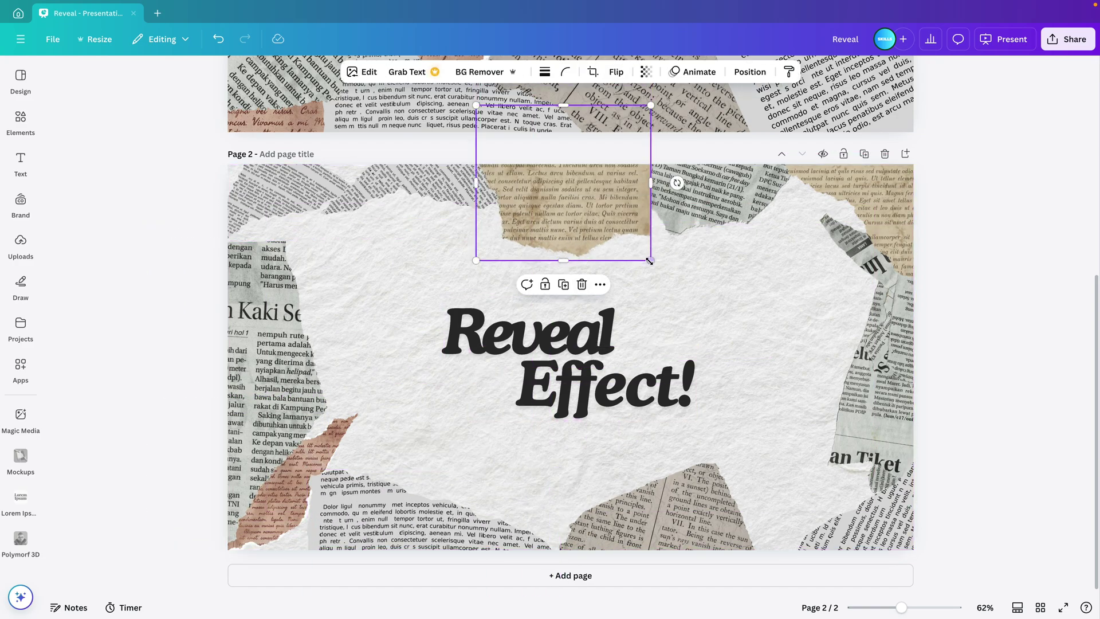
{"action": "left_click_drag", "start_coordinate": [651, 259], "coordinate": [660, 270]}
{"action": "left_click", "coordinate": [865, 368]}
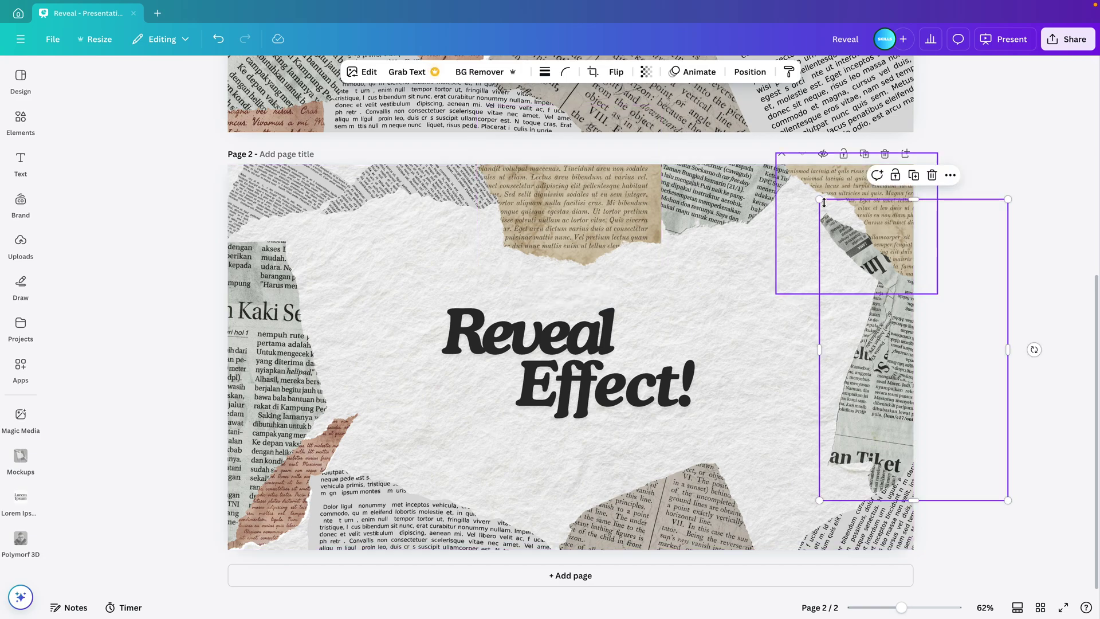
{"action": "left_click_drag", "start_coordinate": [771, 174], "coordinate": [764, 161]}
{"action": "left_click_drag", "start_coordinate": [884, 320], "coordinate": [869, 373]}
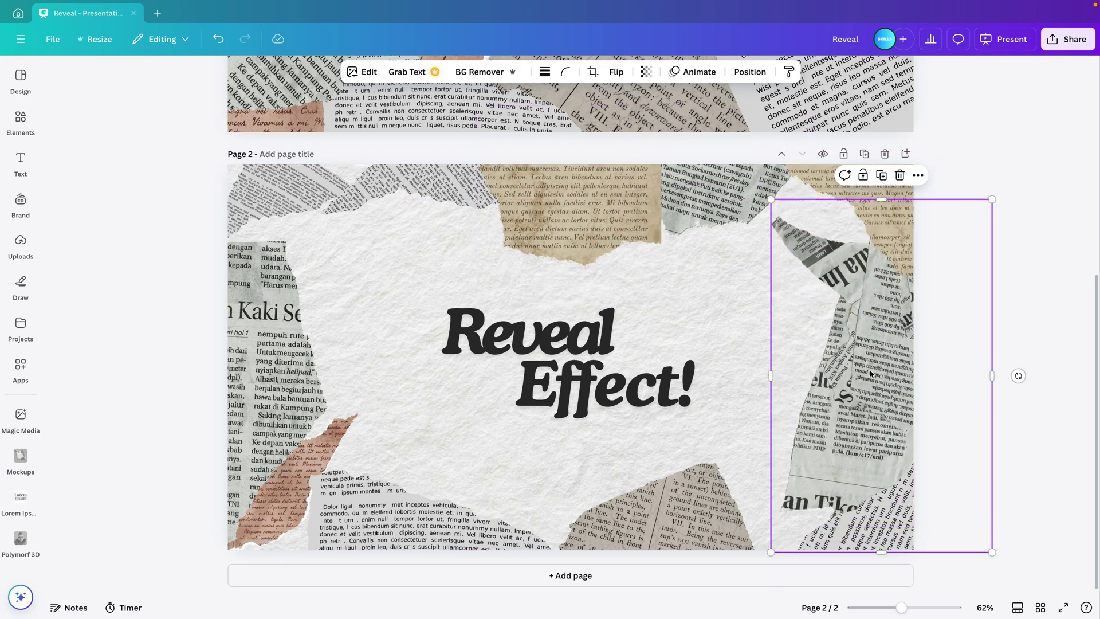
{"action": "left_click", "coordinate": [510, 327]}
Scale the Reveal and Effect! text together up to font size 183, then check page 1.
{"action": "left_click", "coordinate": [633, 398], "text": "shift"}
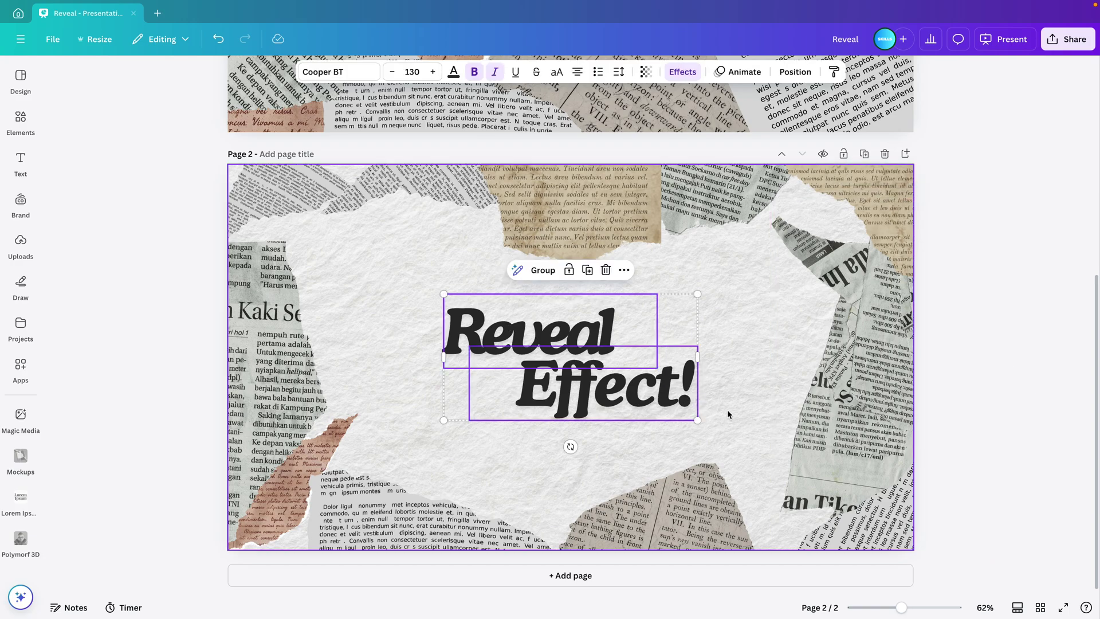
{"action": "left_click_drag", "start_coordinate": [698, 420], "coordinate": [750, 445]}
{"action": "left_click", "coordinate": [564, 291]}
{"action": "left_click", "coordinate": [564, 292]}
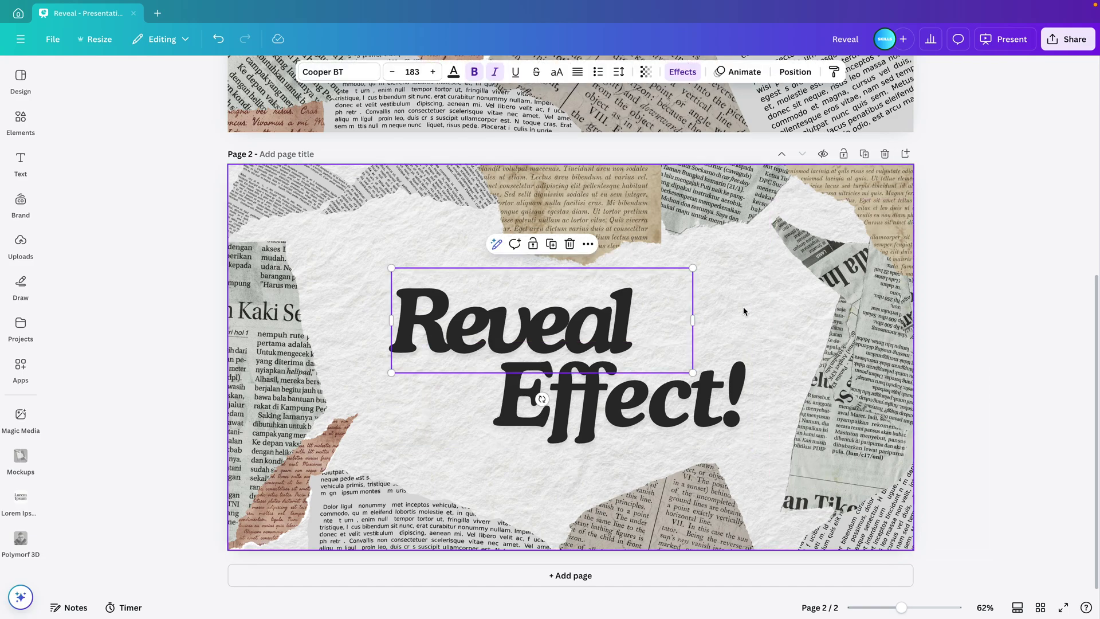
{"action": "left_click", "coordinate": [744, 311]}
{"action": "left_click", "coordinate": [546, 313]}
{"action": "left_click", "coordinate": [637, 416]}
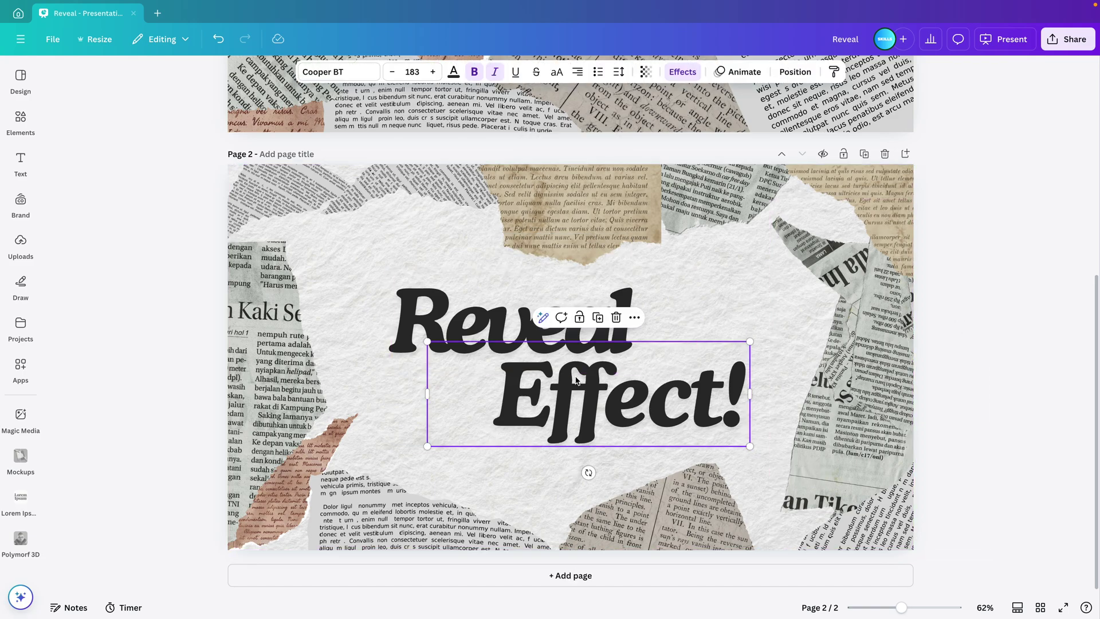
{"action": "scroll", "coordinate": [585, 388], "scroll_direction": "up", "scroll_amount": 6}
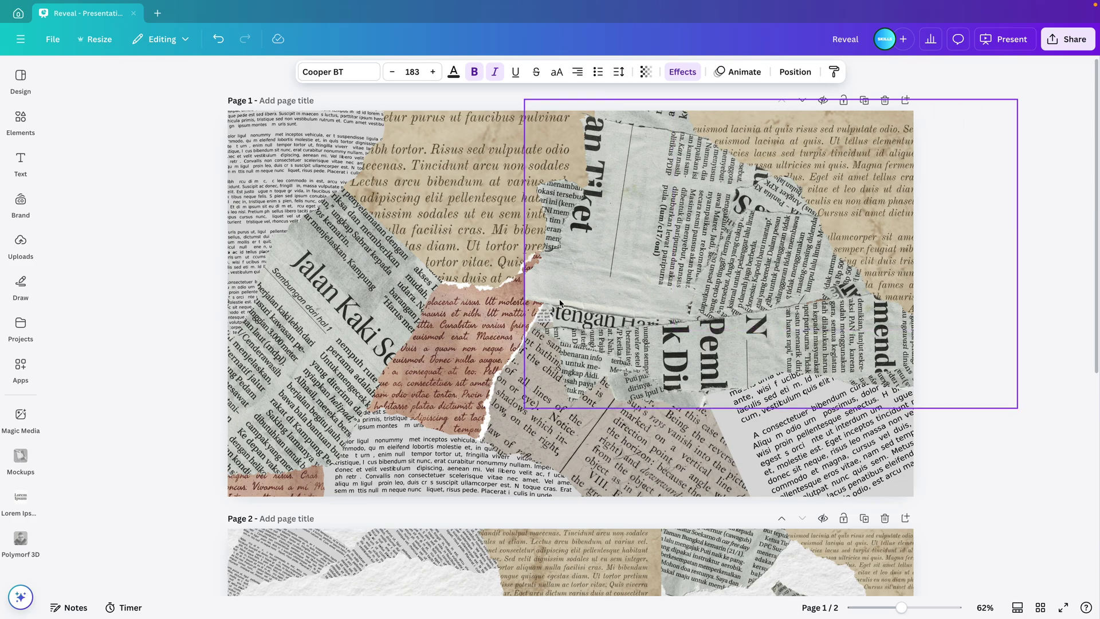
{"action": "scroll", "coordinate": [611, 333], "scroll_direction": "down", "scroll_amount": 6}
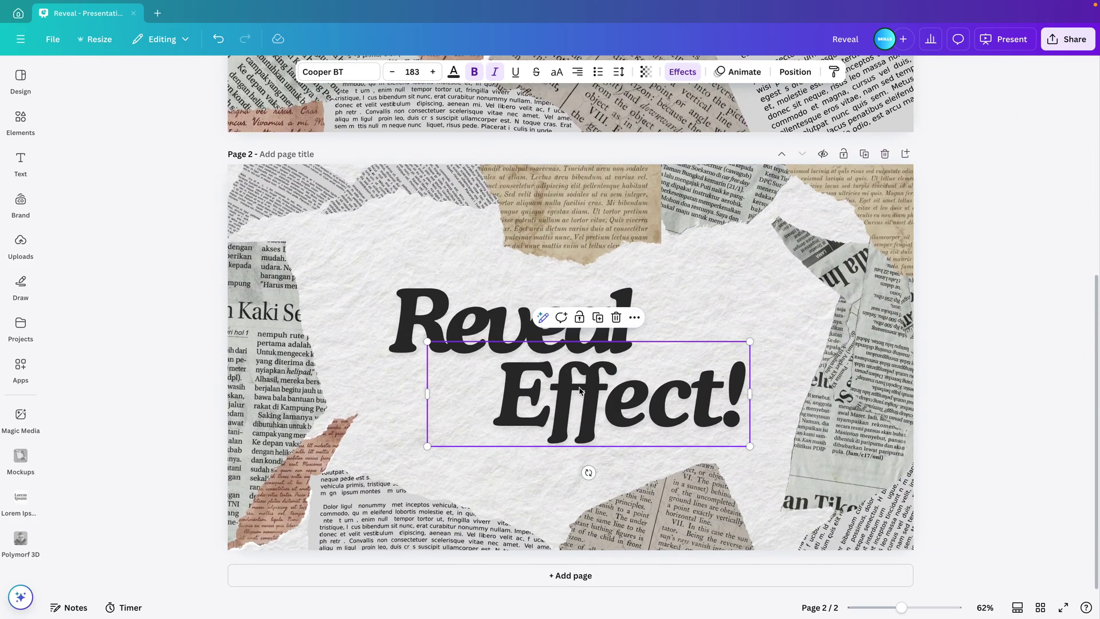
Apply a Match & Move transition between page 1 and page 2 from the thumbnail view.
{"action": "left_click", "coordinate": [1017, 608]}
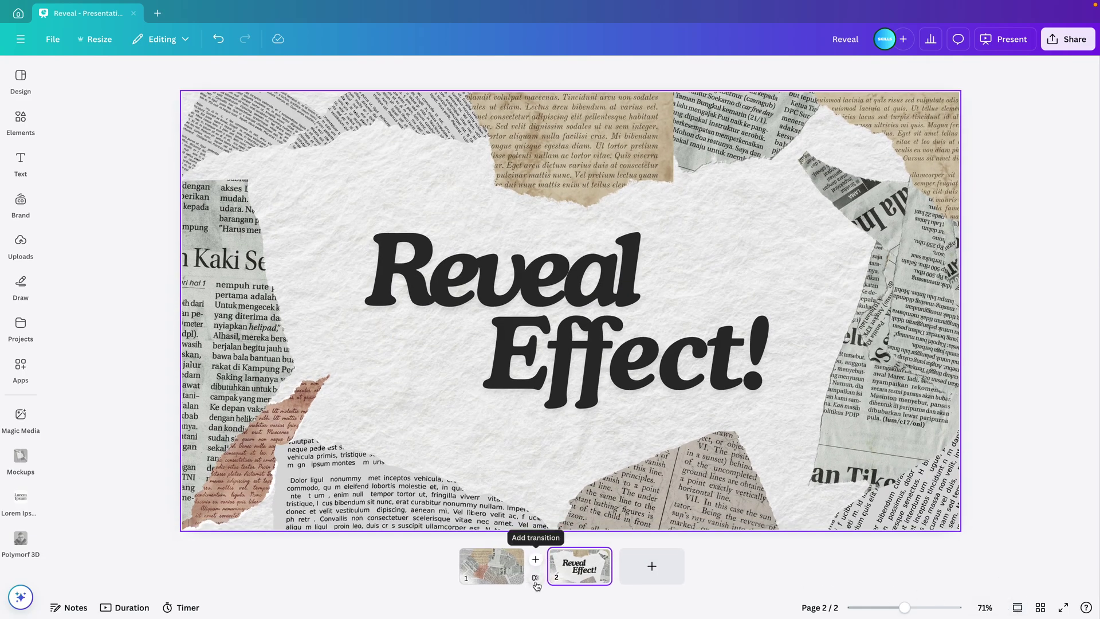
{"action": "left_click", "coordinate": [535, 579]}
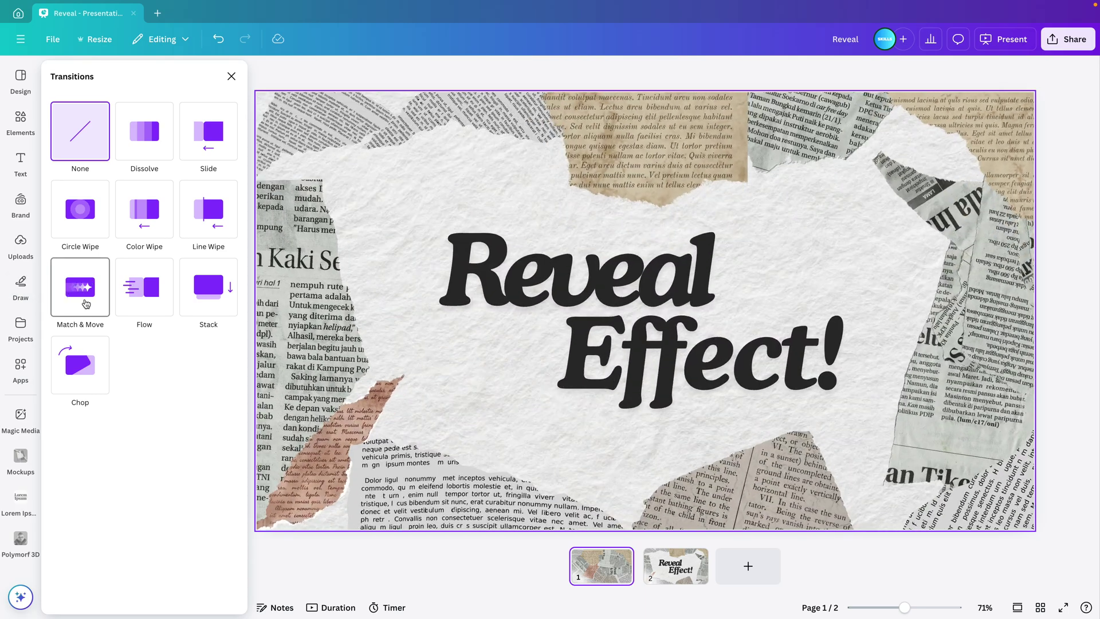
{"action": "left_click", "coordinate": [92, 304]}
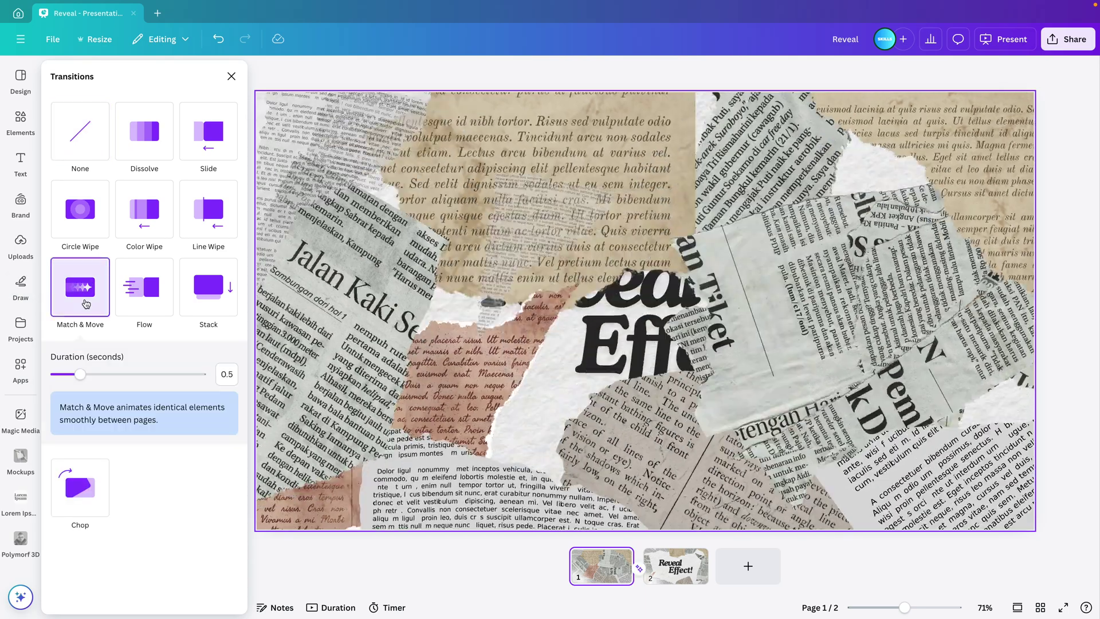